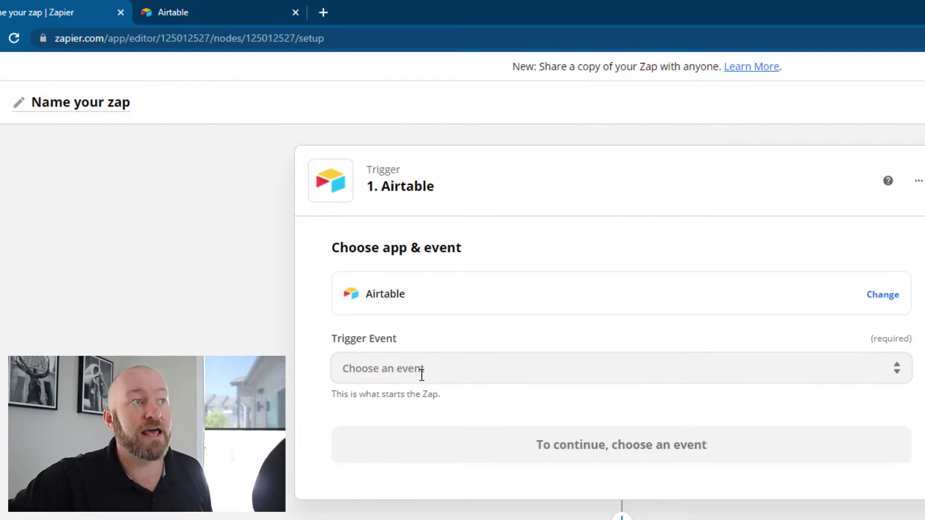
Step: Open the trigger event choices for the Zapier Airtable trigger
{"action": "left_click", "coordinate": [404, 371]}
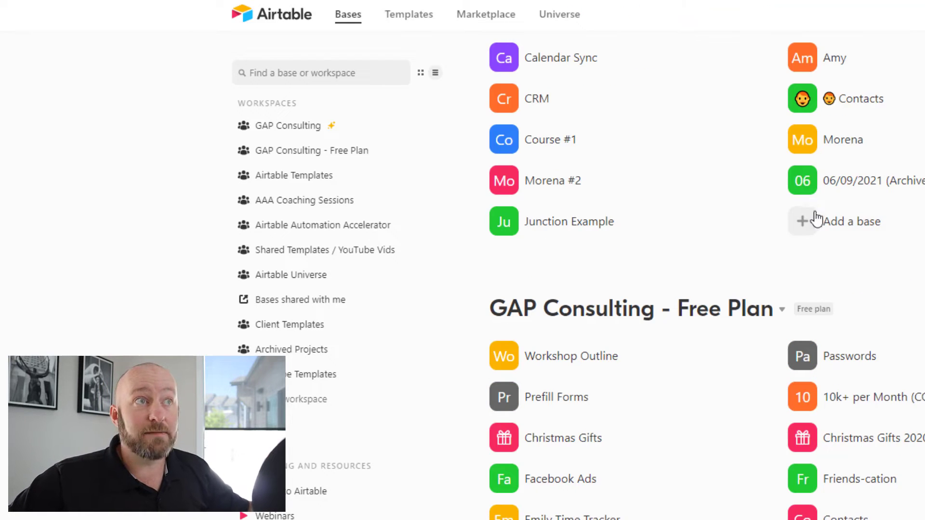
Step: Create a blank base from scratch and rename its first table to Projects
{"action": "left_click", "coordinate": [819, 221]}
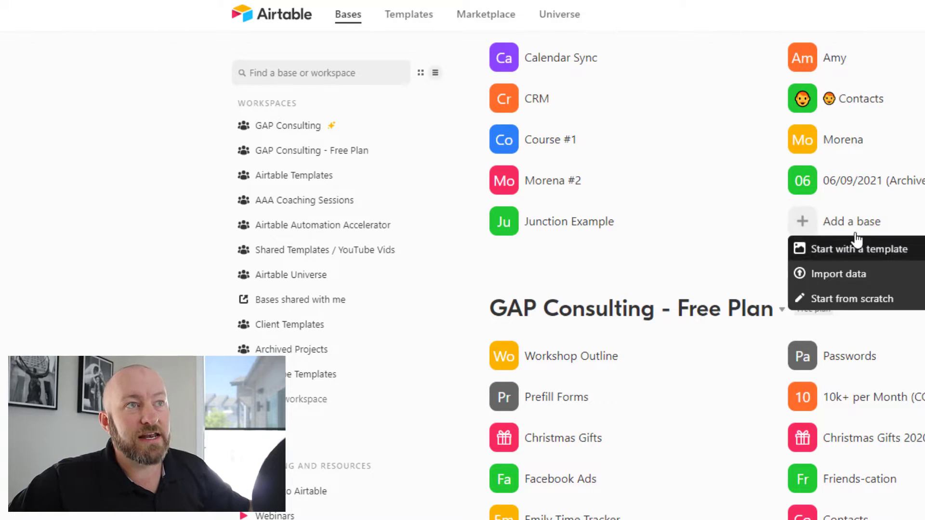
{"action": "left_click", "coordinate": [814, 298]}
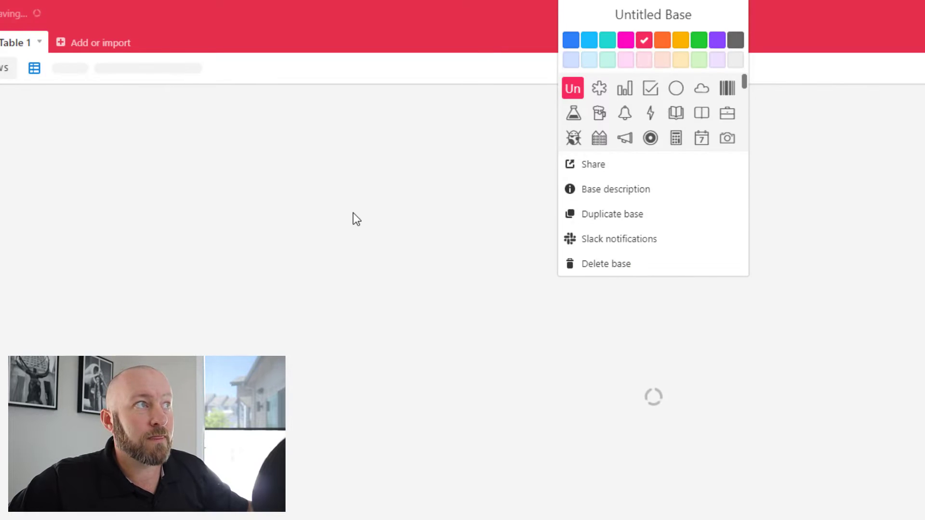
{"action": "left_click", "coordinate": [337, 206]}
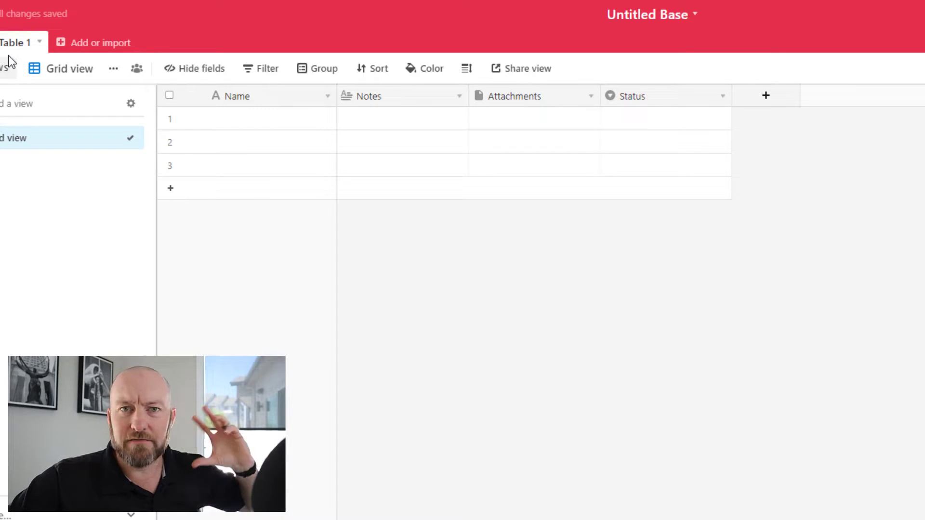
{"action": "double_click", "coordinate": [24, 42]}
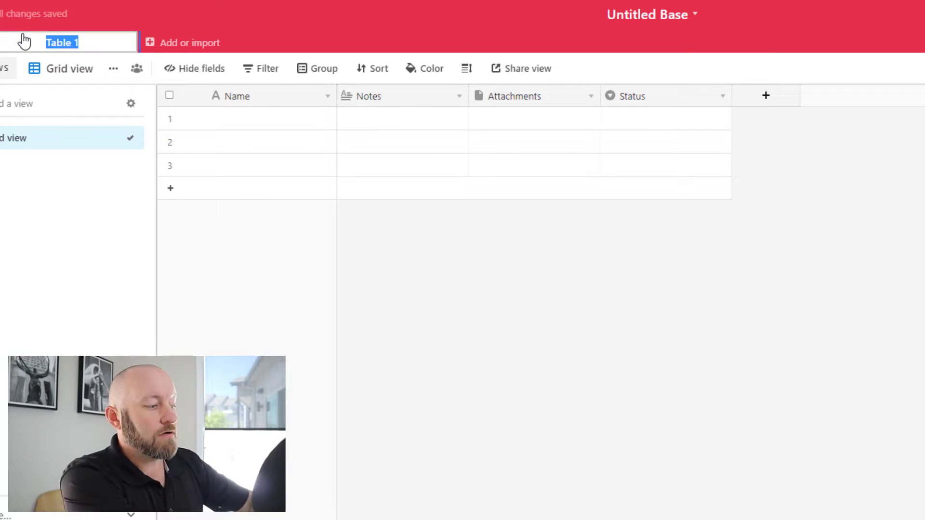
{"action": "type", "text": "Projects"}
{"action": "key", "text": "Return"}
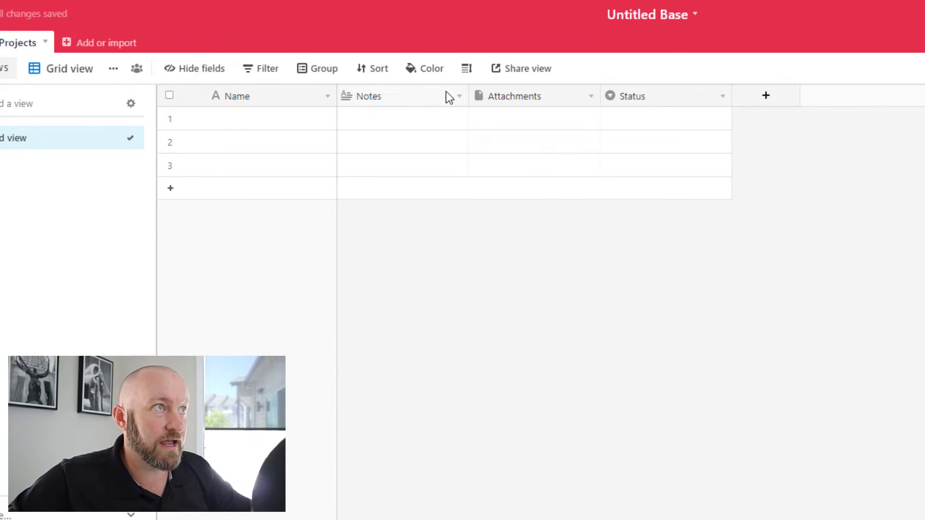
Step: Delete the default Notes, Attachments and Status fields from Projects
{"action": "right_click", "coordinate": [431, 111]}
{"action": "right_click", "coordinate": [418, 101]}
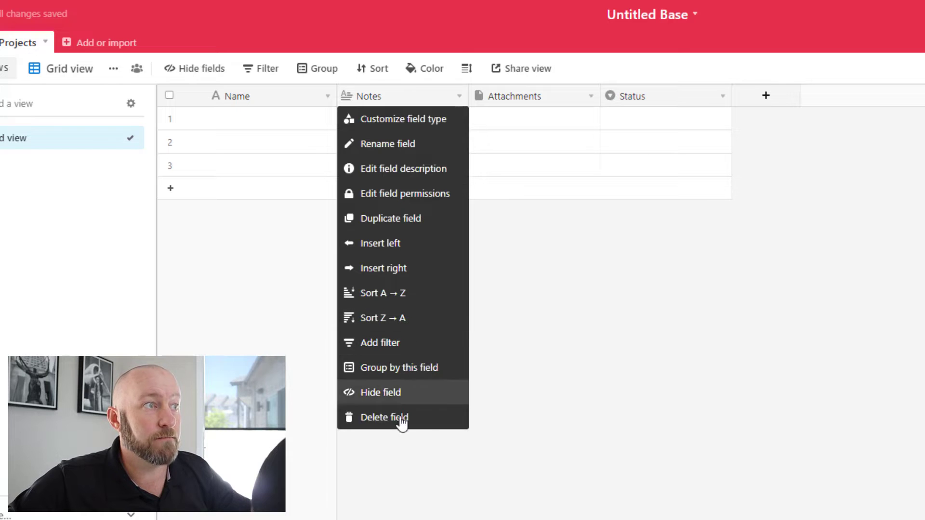
{"action": "left_click", "coordinate": [383, 419]}
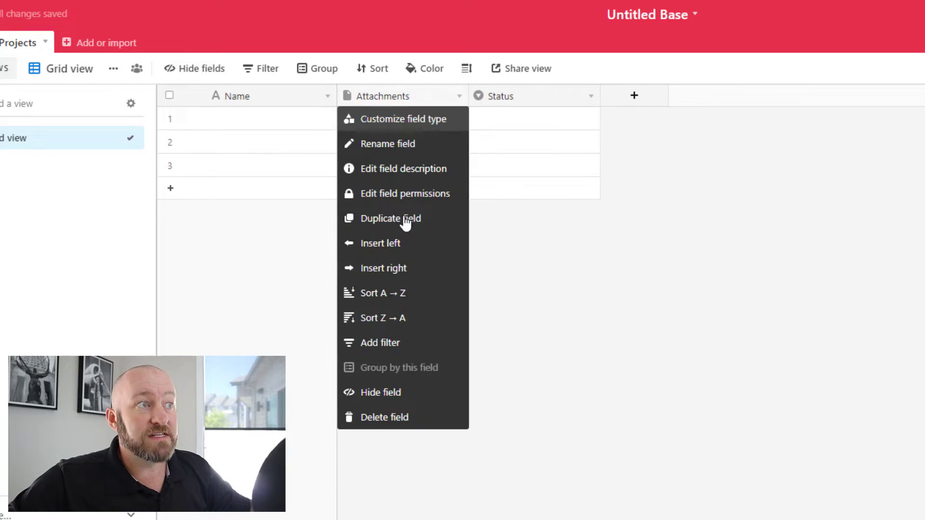
{"action": "left_click", "coordinate": [406, 423]}
{"action": "right_click", "coordinate": [395, 100]}
{"action": "left_click", "coordinate": [411, 411]}
Step: Name the first record 'Project 1' and delete the two blank rows
{"action": "left_click", "coordinate": [282, 119]}
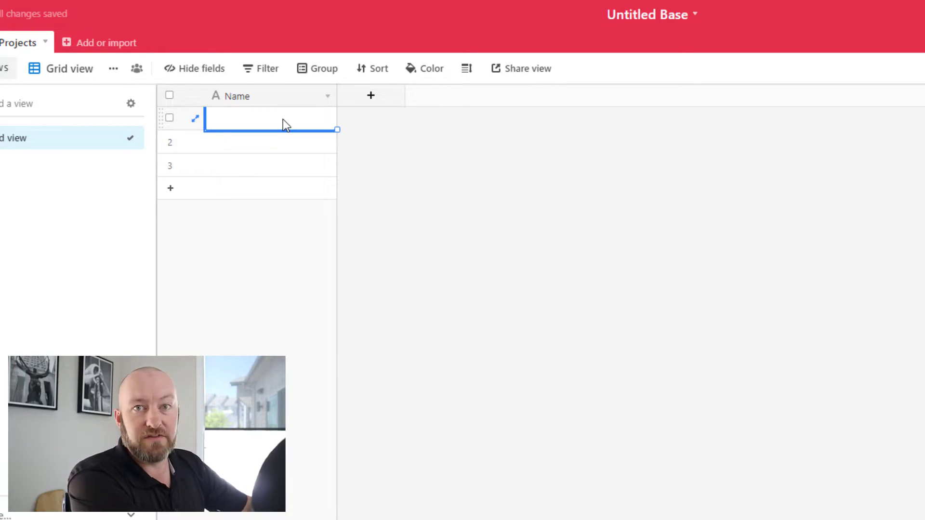
{"action": "type", "text": "Project 1"}
{"action": "key", "text": "Return"}
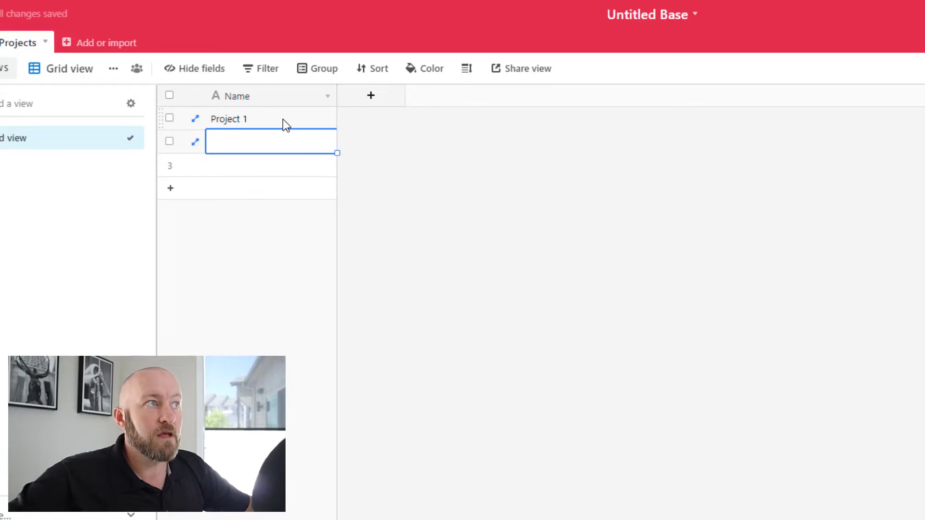
{"action": "left_click", "coordinate": [169, 141]}
{"action": "left_click", "coordinate": [169, 165]}
{"action": "right_click", "coordinate": [169, 166]}
{"action": "left_click", "coordinate": [202, 207]}
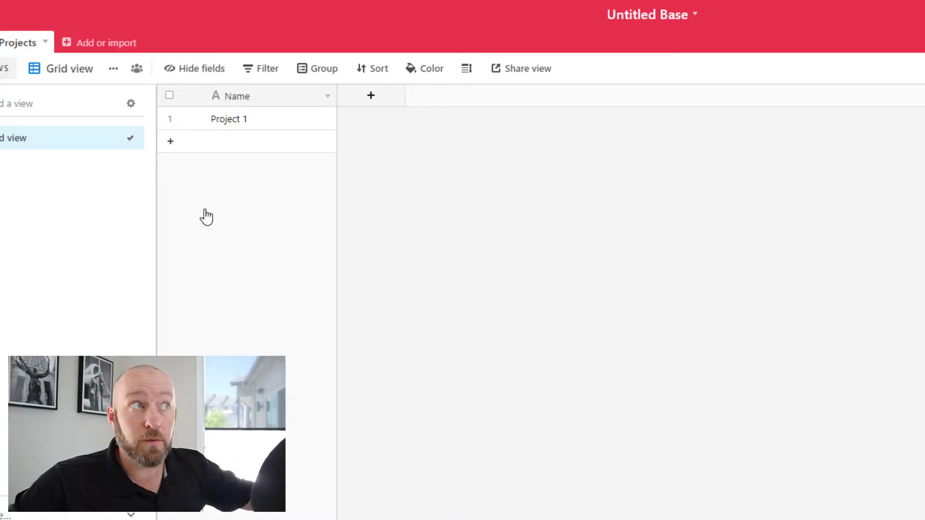
Step: Add a 'client' field that links to a newly created table
{"action": "left_click", "coordinate": [370, 95]}
{"action": "type", "text": "c"}
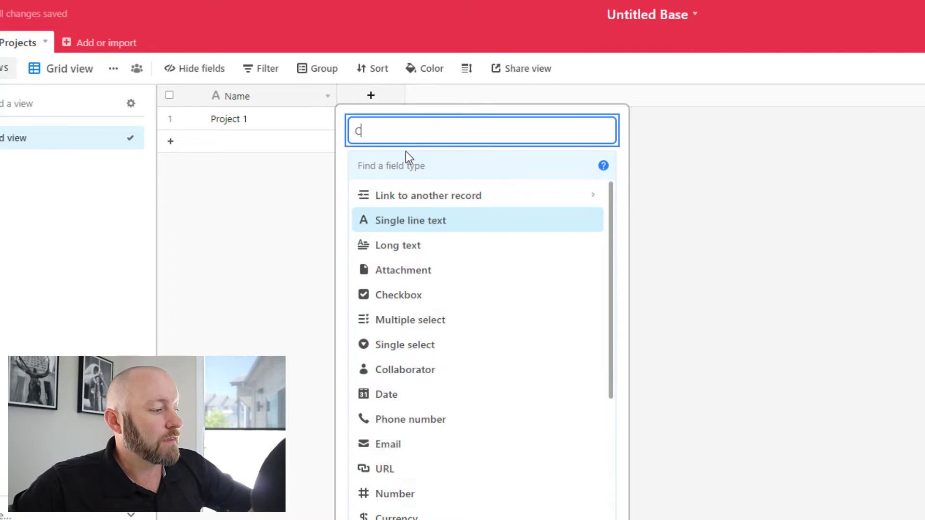
{"action": "type", "text": "lient"}
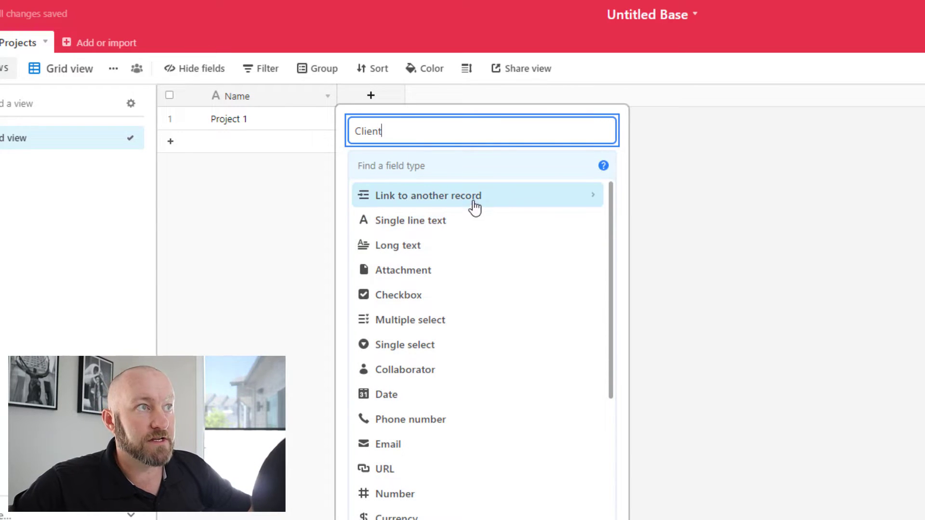
{"action": "left_click", "coordinate": [475, 204]}
{"action": "left_click", "coordinate": [407, 221]}
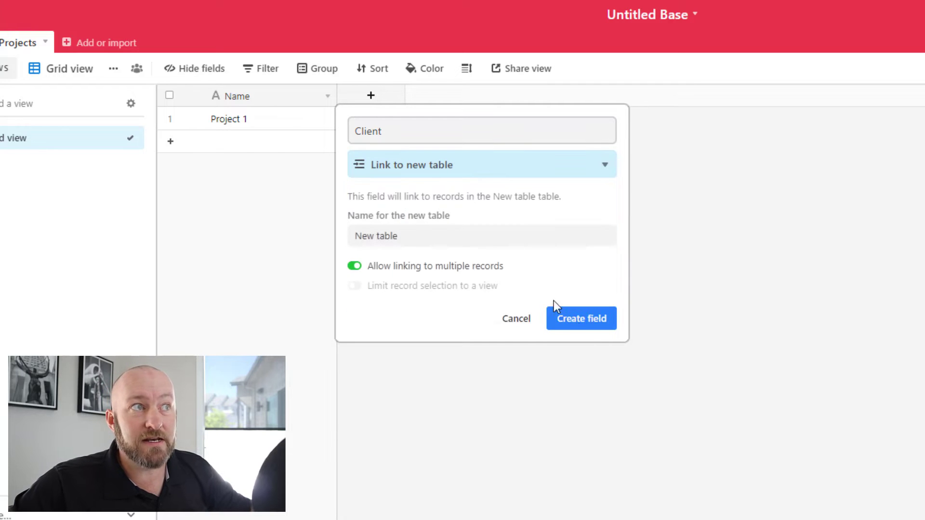
{"action": "left_click", "coordinate": [586, 324]}
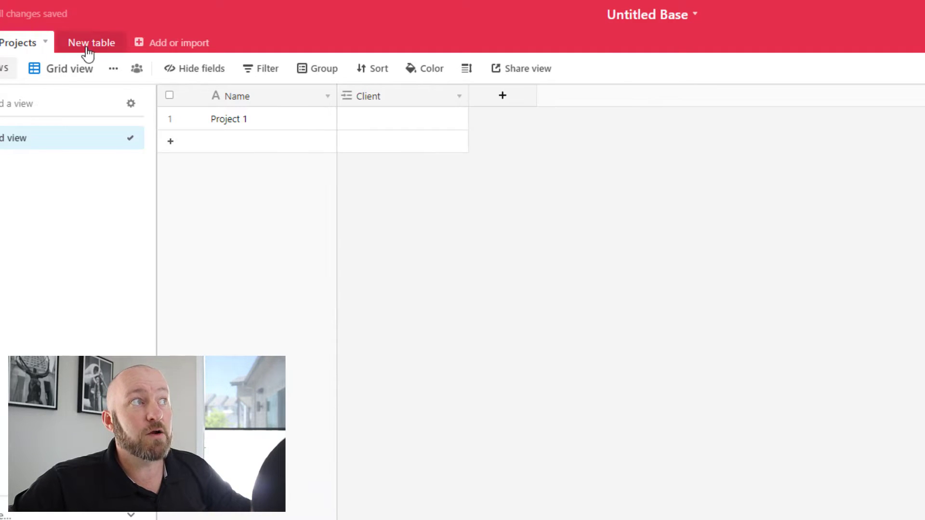
Step: Rename the linked table to Clients and add a record with the client's name
{"action": "double_click", "coordinate": [86, 48]}
{"action": "type", "text": "Clients"}
{"action": "key", "text": "Return"}
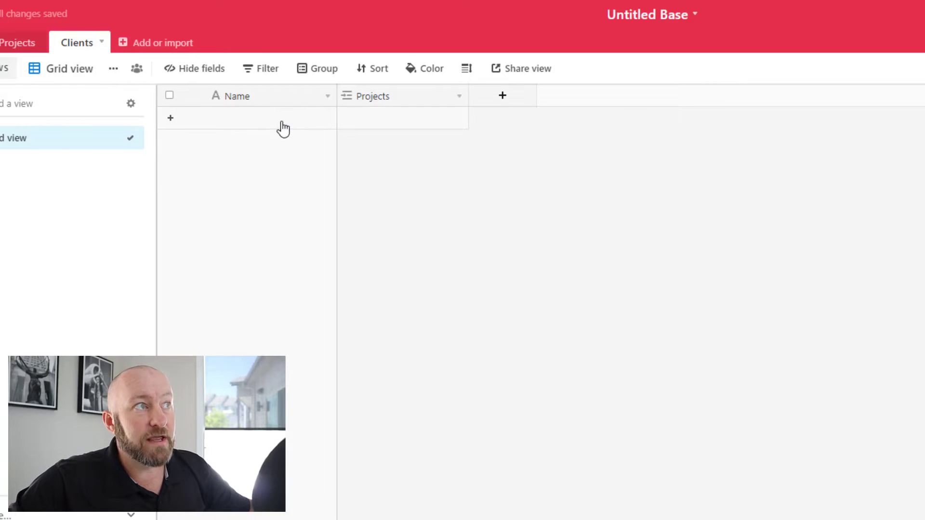
{"action": "left_click", "coordinate": [283, 126]}
{"action": "type", "text": "Gareth"}
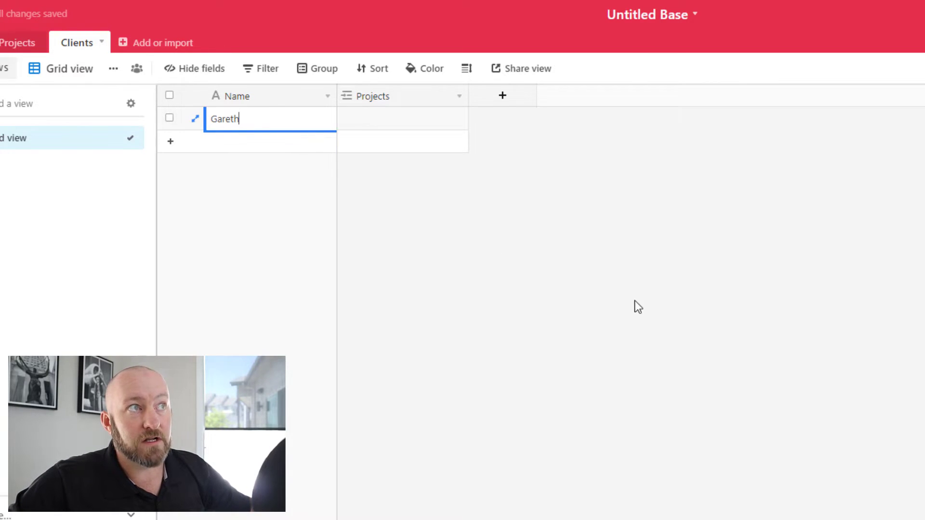
{"action": "left_click", "coordinate": [636, 287]}
Step: Add an Email field to Clients and fill in the client's e-mail address
{"action": "left_click", "coordinate": [503, 98]}
{"action": "type", "text": "Em"}
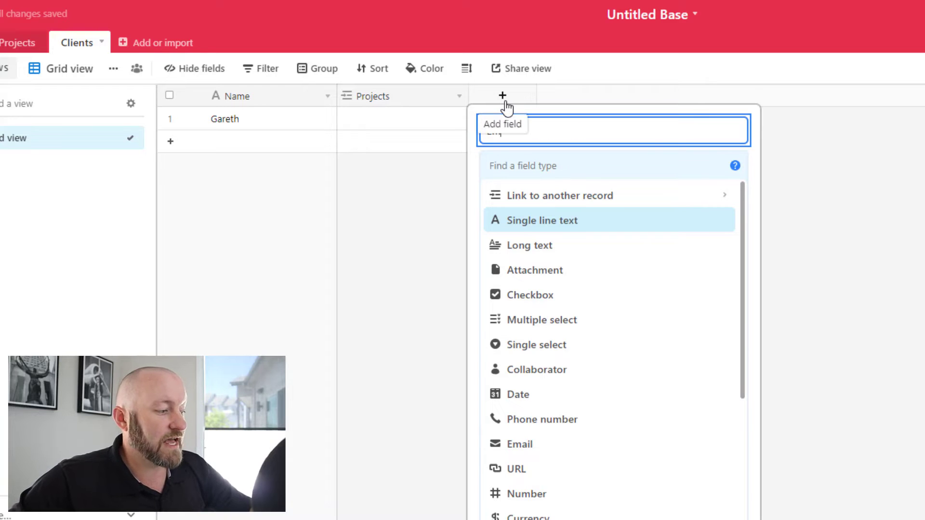
{"action": "type", "text": "ail"}
{"action": "key", "text": "Return"}
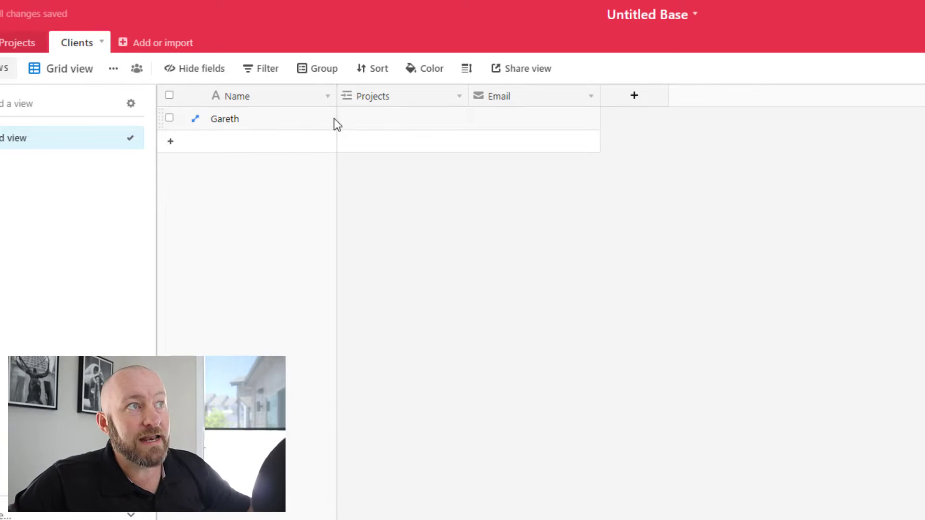
{"action": "left_click", "coordinate": [513, 122]}
{"action": "type", "text": "gareth@example.com"}
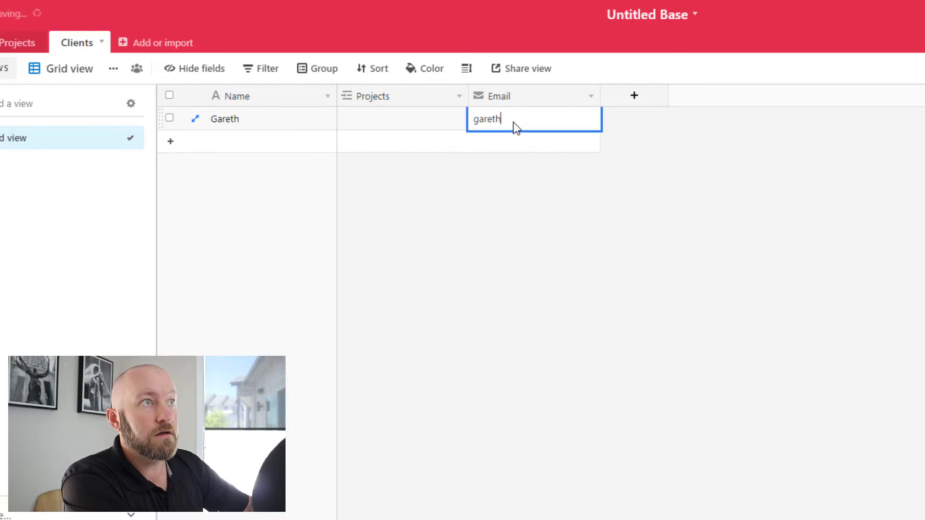
{"action": "left_click", "coordinate": [505, 322]}
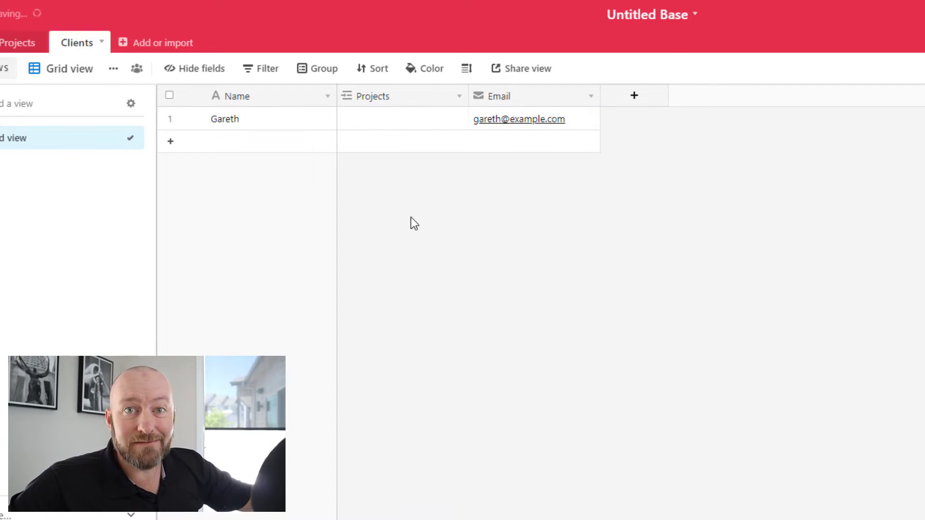
Step: Link Project 1 to the client record and start a new Kickoff Date field
{"action": "left_click", "coordinate": [12, 45]}
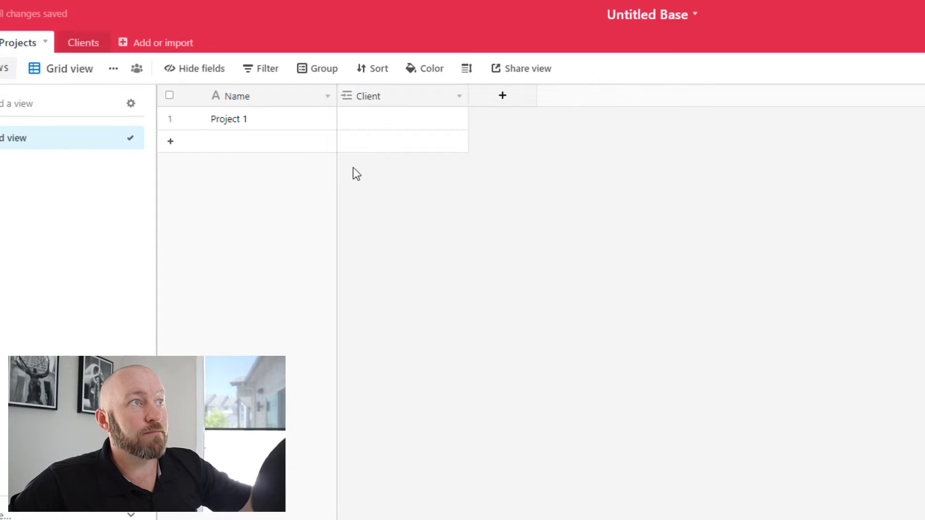
{"action": "left_click", "coordinate": [363, 123]}
{"action": "left_click", "coordinate": [347, 119]}
{"action": "left_click", "coordinate": [223, 70]}
{"action": "left_click", "coordinate": [513, 99]}
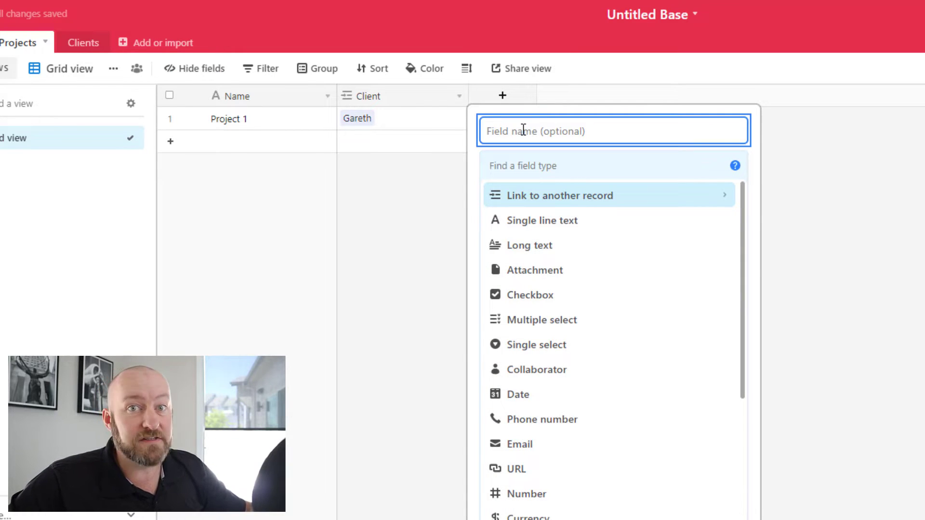
{"action": "type", "text": "Kickoff Date"}
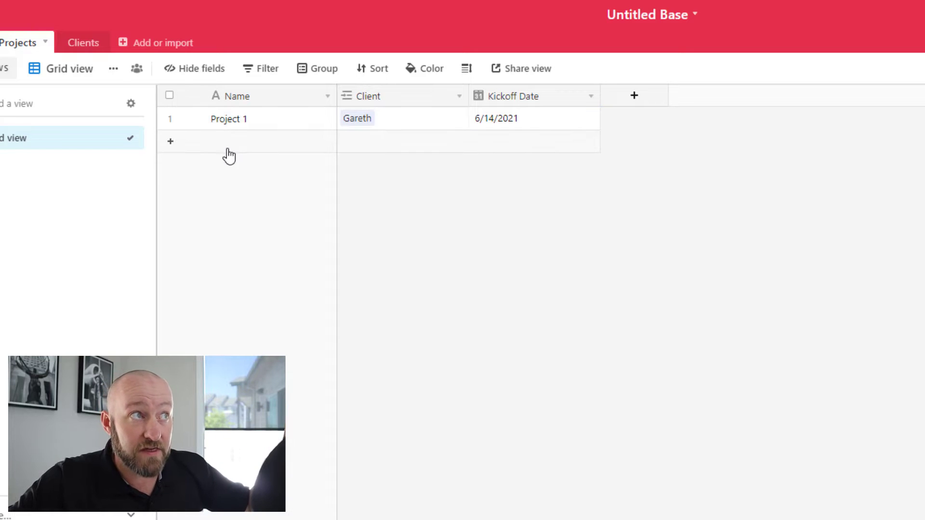
Step: Add a blank second record to the Projects table
{"action": "left_click", "coordinate": [229, 155]}
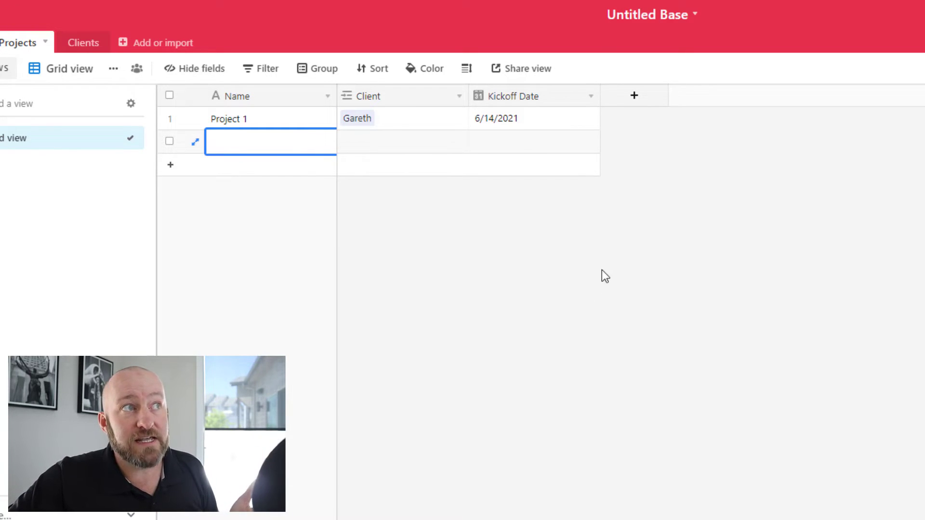
Step: Add an Email lookup field to Projects that pulls the client's Email through the Client link
{"action": "left_click", "coordinate": [574, 272]}
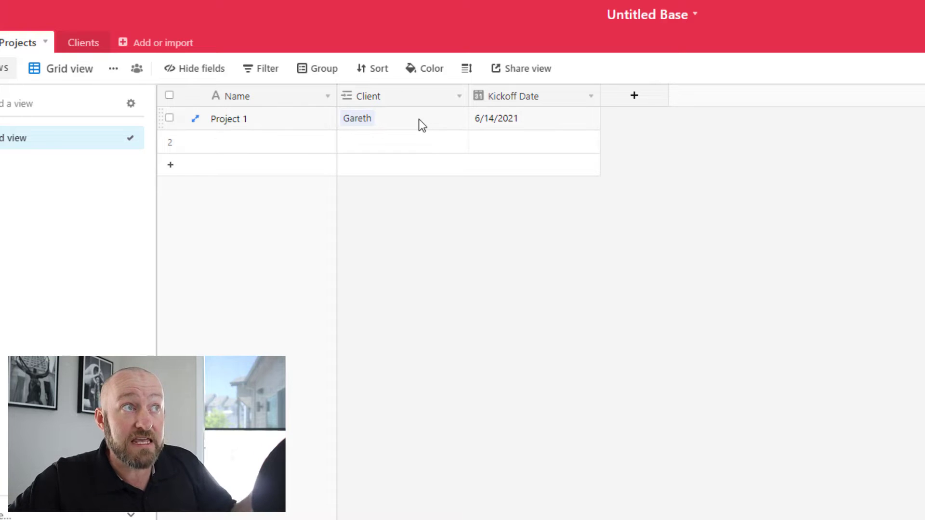
{"action": "left_click", "coordinate": [630, 99]}
{"action": "type", "text": "Email"}
{"action": "key", "text": "Tab"}
{"action": "type", "text": "look"}
{"action": "key", "text": "Return"}
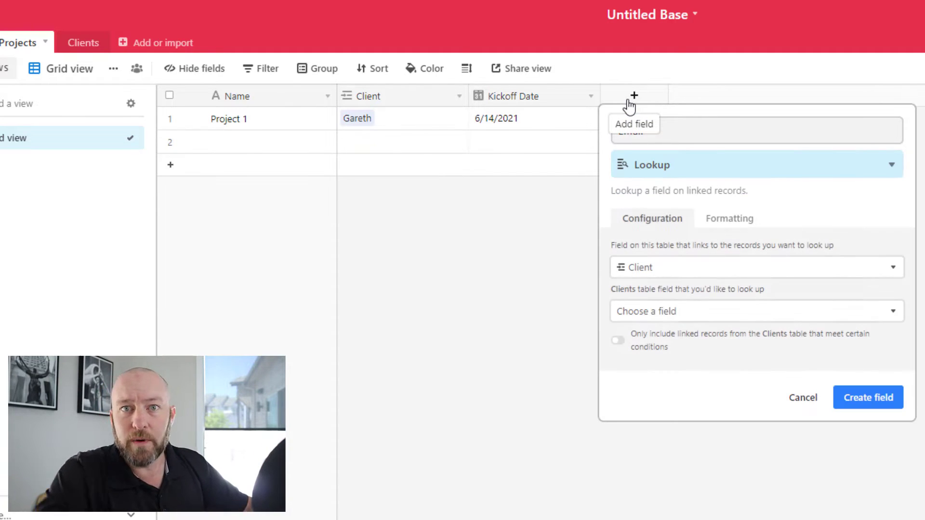
{"action": "left_click", "coordinate": [751, 314]}
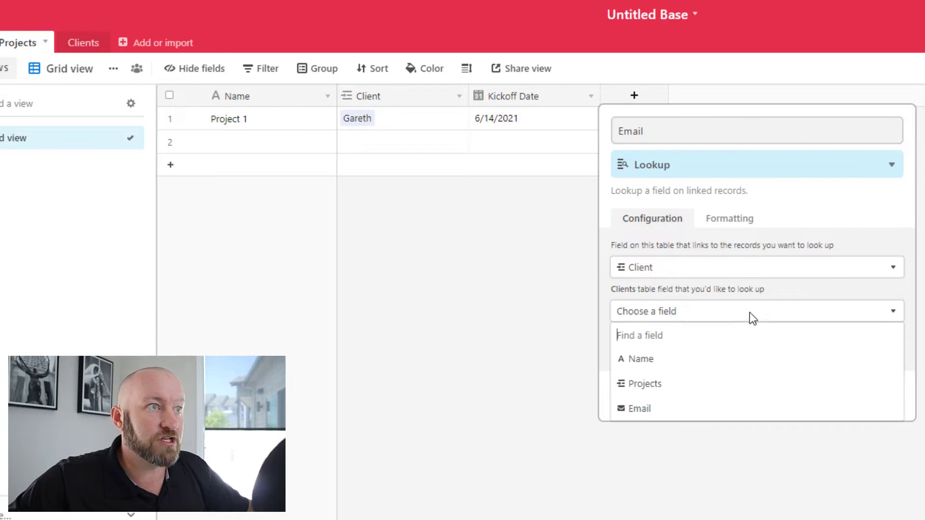
{"action": "left_click", "coordinate": [654, 412]}
{"action": "left_click", "coordinate": [873, 398]}
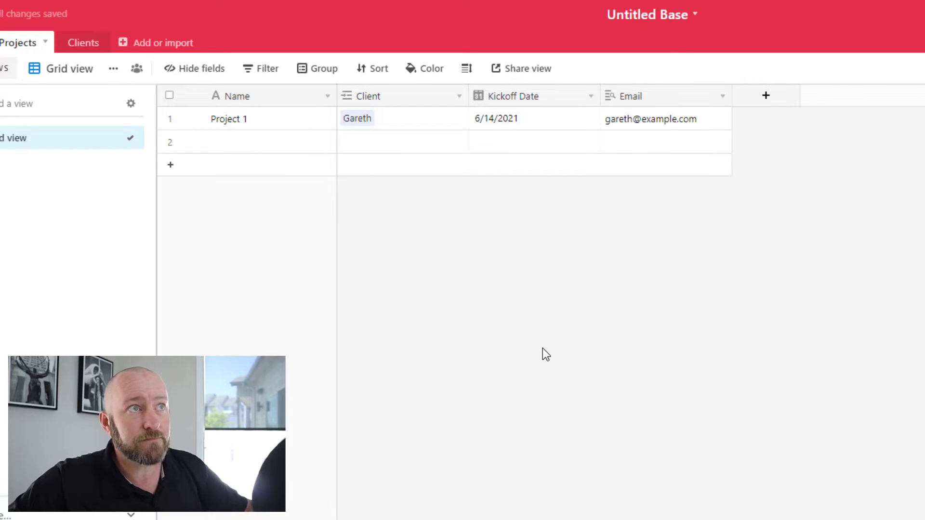
Step: Link row 2 to the existing client and check its looked-up email
{"action": "left_click", "coordinate": [388, 151]}
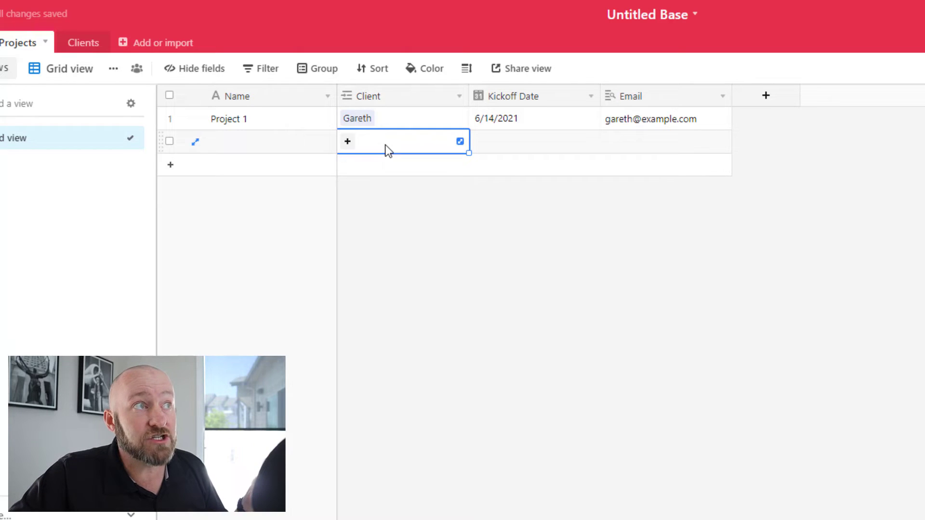
{"action": "left_click", "coordinate": [347, 141]}
{"action": "left_click", "coordinate": [217, 99]}
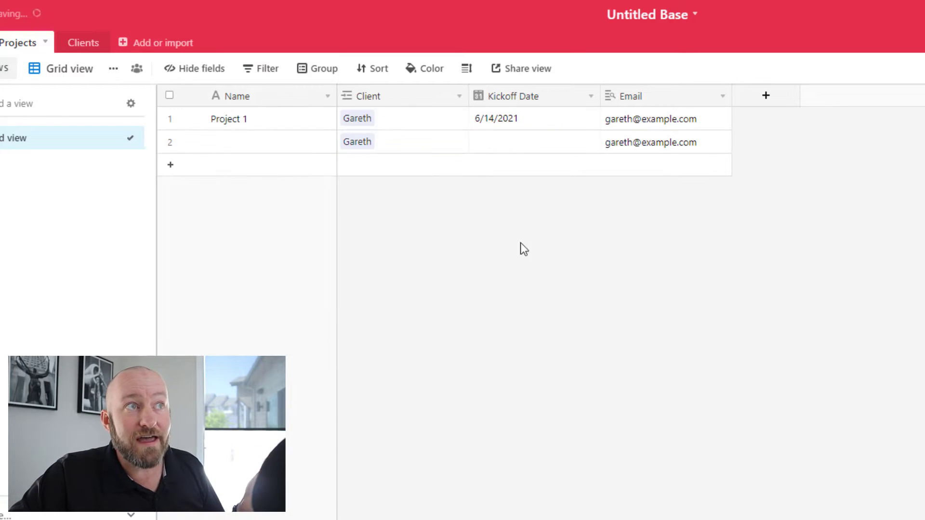
{"action": "left_click", "coordinate": [677, 152]}
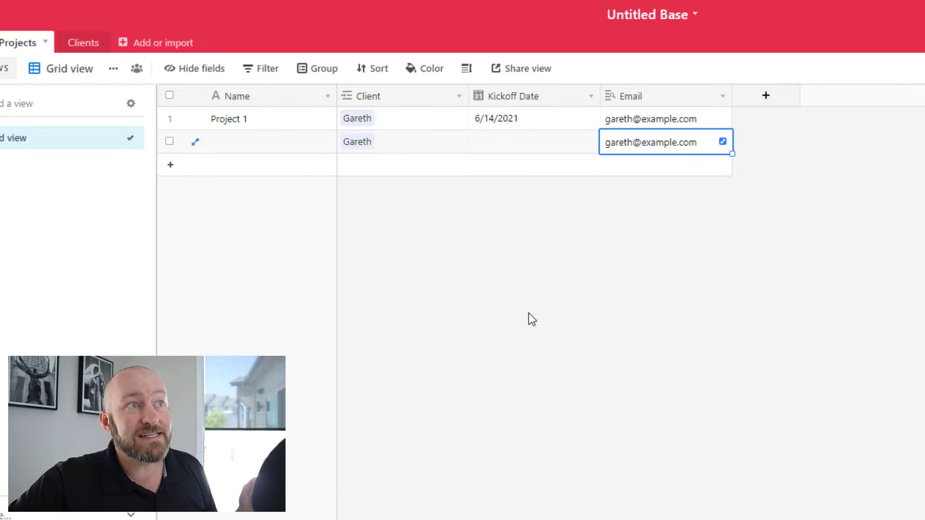
Step: Clear the cell selection in the Projects grid
{"action": "left_click", "coordinate": [528, 313]}
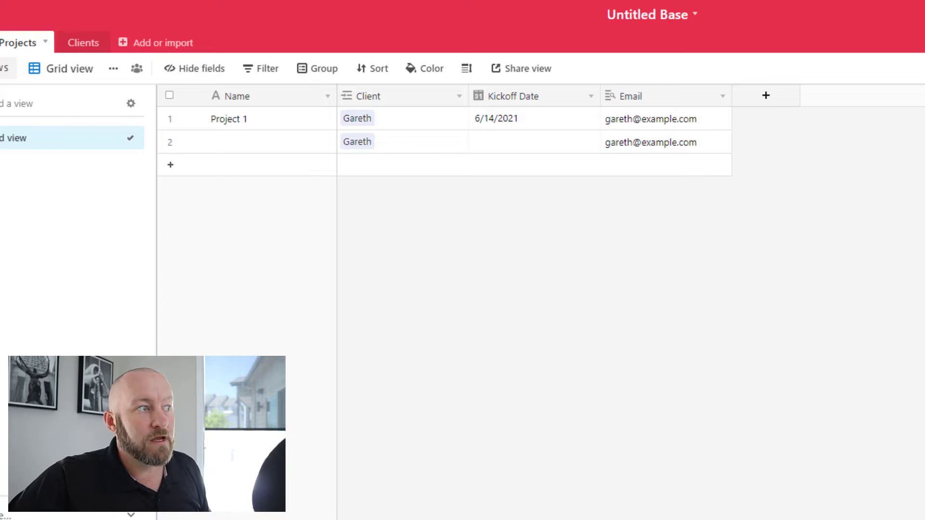
Step: Create a form view for Projects and make the Name question required
{"action": "left_click", "coordinate": [67, 366]}
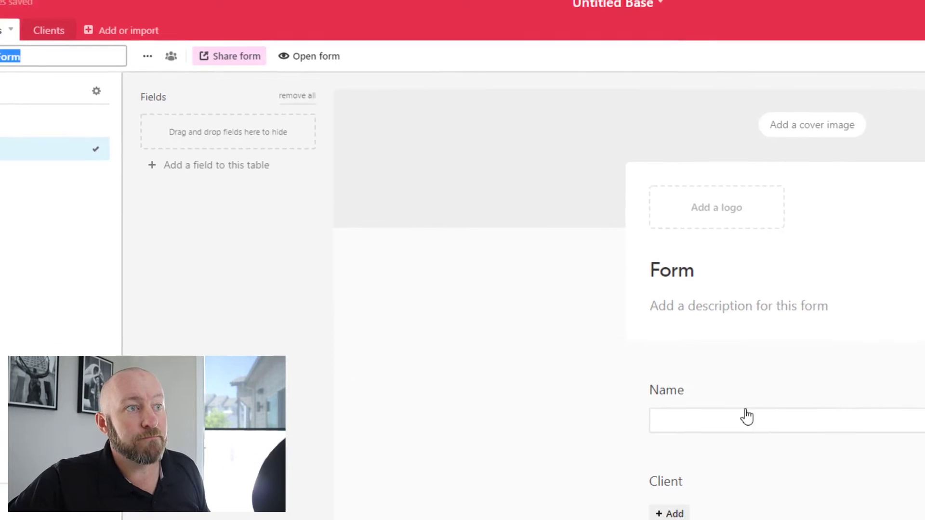
{"action": "left_click", "coordinate": [741, 395]}
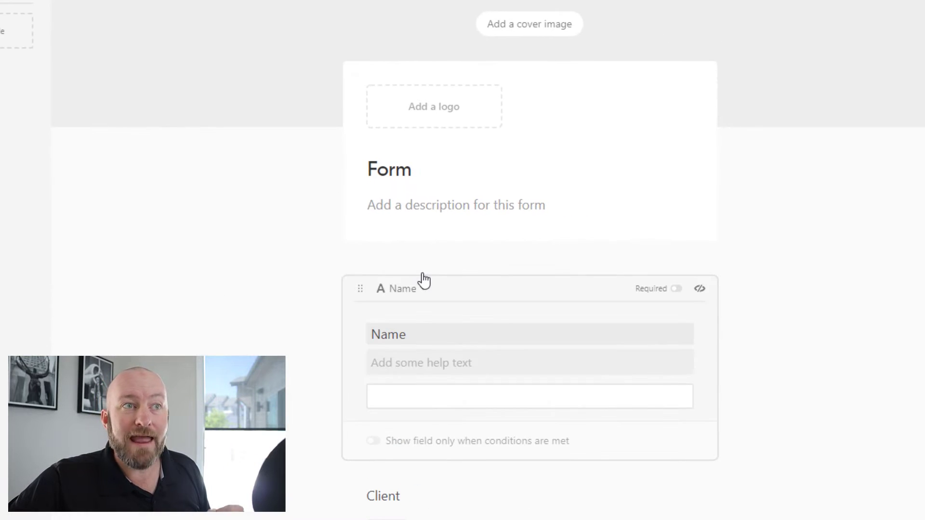
{"action": "left_click", "coordinate": [677, 289]}
{"action": "scroll", "coordinate": [821, 291], "scroll_direction": "down", "scroll_amount": 3}
Step: Make the Client and Kickoff Date questions required on the form
{"action": "left_click", "coordinate": [844, 291]}
{"action": "left_click", "coordinate": [629, 254]}
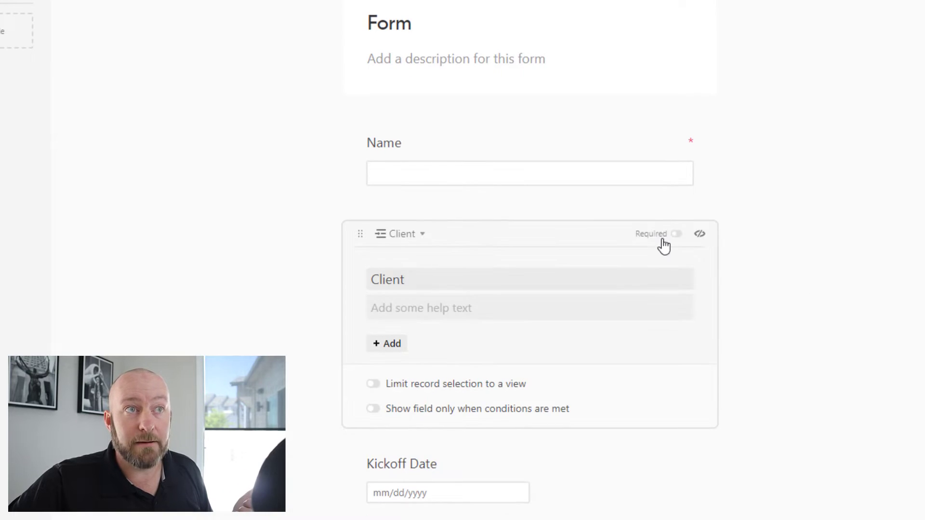
{"action": "left_click", "coordinate": [676, 234]}
{"action": "left_click", "coordinate": [598, 363]}
{"action": "left_click", "coordinate": [597, 330]}
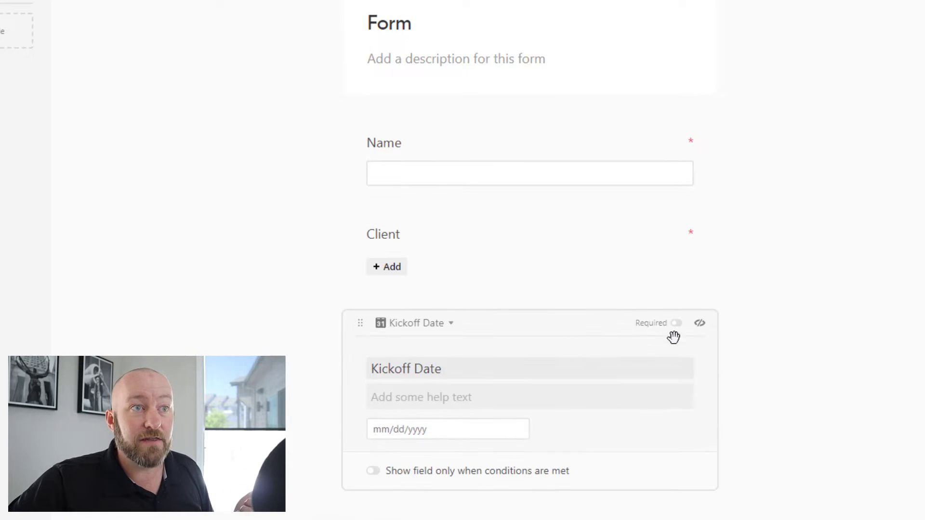
{"action": "left_click", "coordinate": [675, 322]}
{"action": "left_click", "coordinate": [836, 340]}
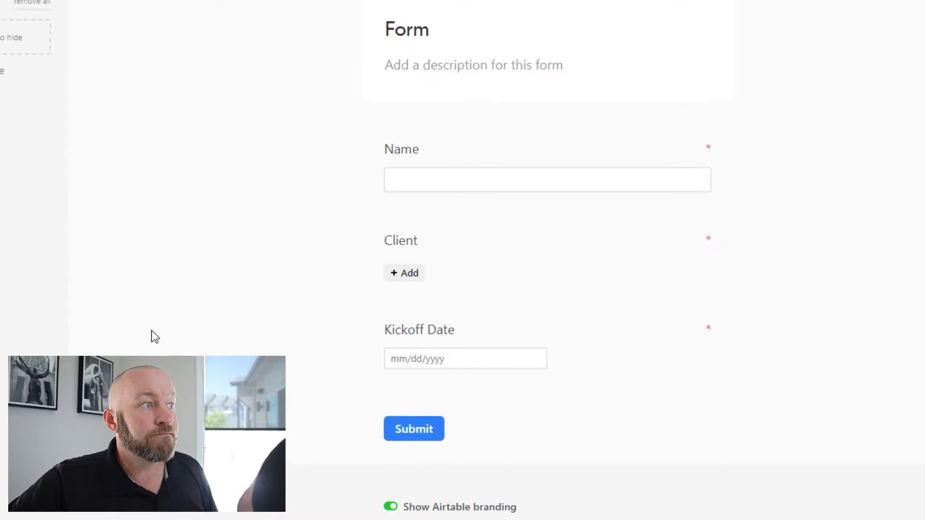
Step: Set Projects record creation to Nobody, still allowing forms and blocking automations
{"action": "left_click", "coordinate": [27, 138]}
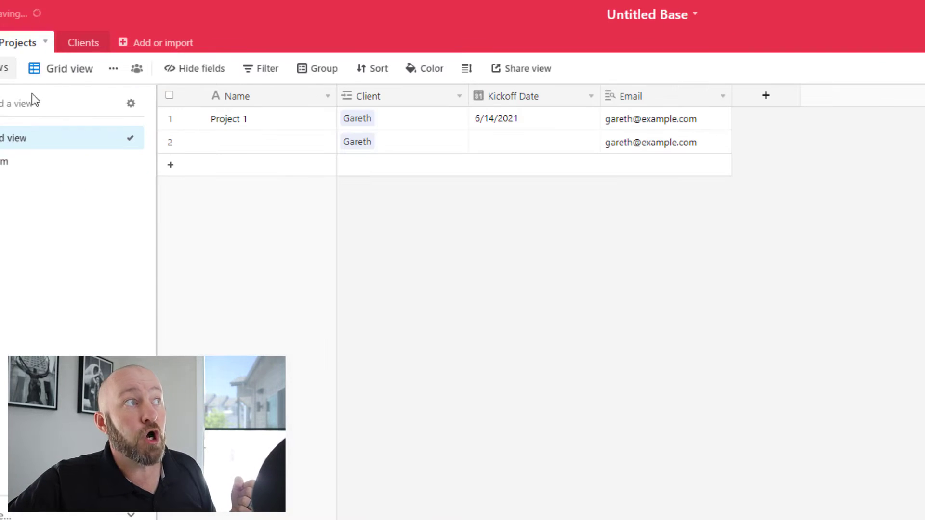
{"action": "left_click", "coordinate": [46, 45]}
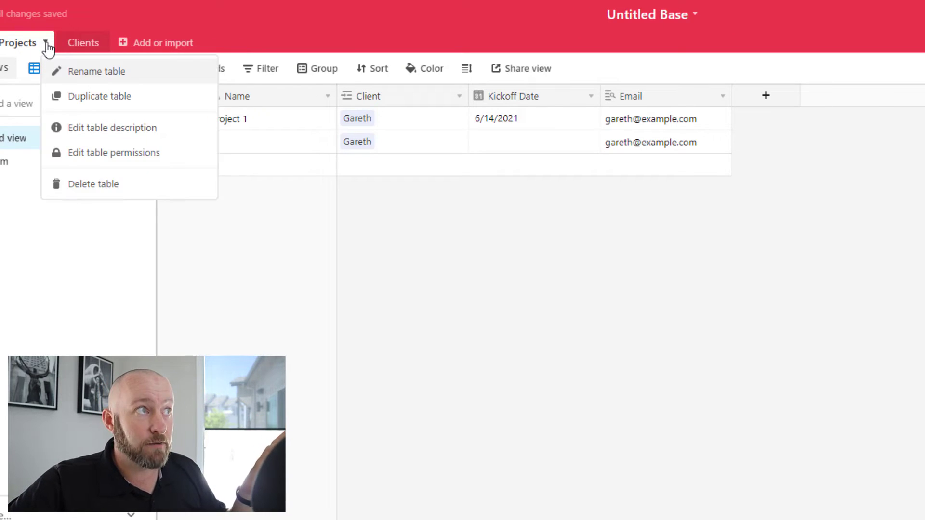
{"action": "left_click", "coordinate": [95, 153]}
{"action": "left_click", "coordinate": [805, 363]}
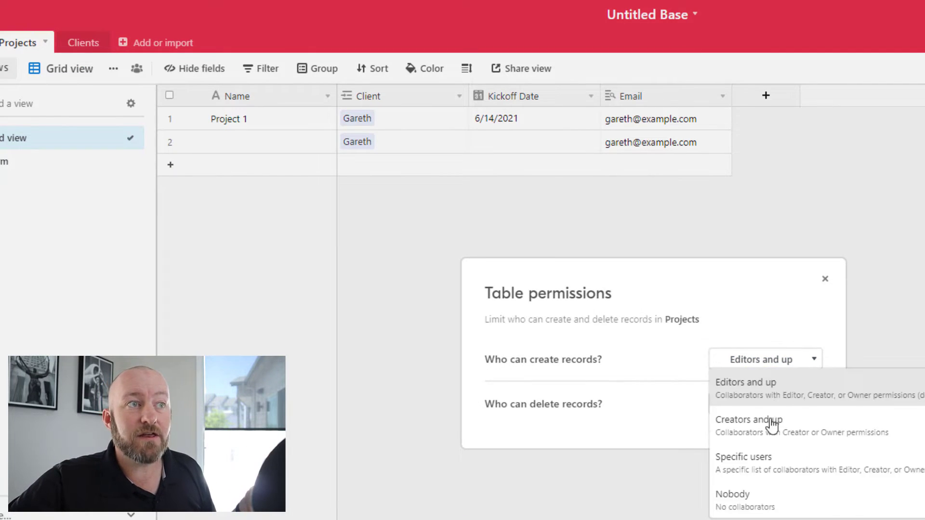
{"action": "left_click", "coordinate": [745, 503]}
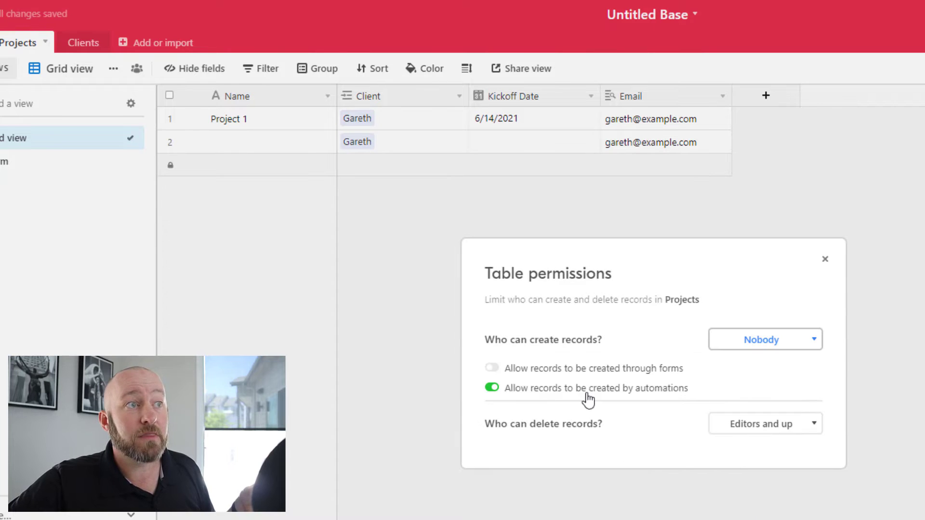
{"action": "left_click", "coordinate": [545, 379]}
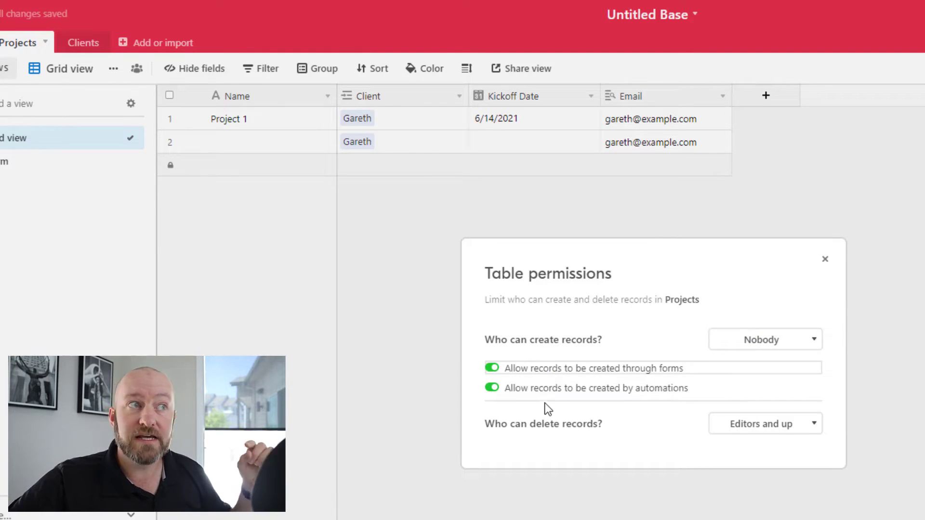
{"action": "left_click", "coordinate": [542, 391]}
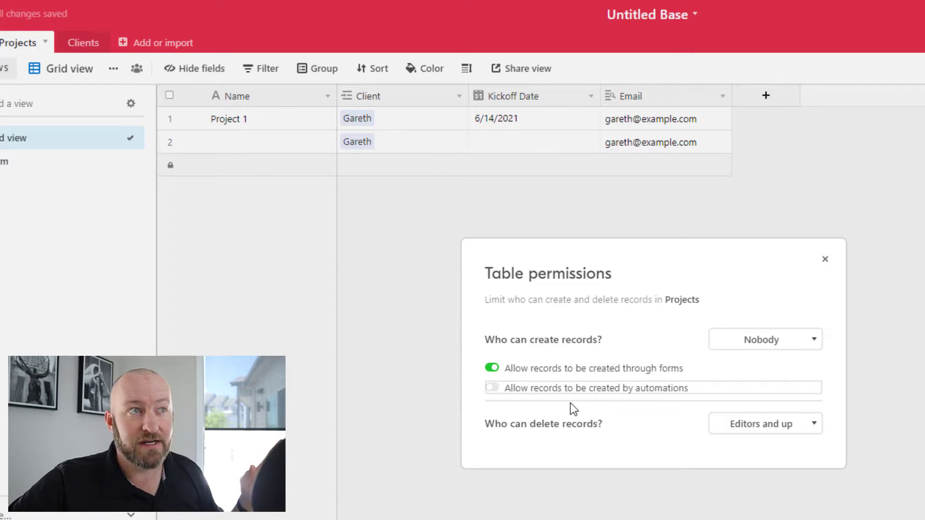
{"action": "left_click", "coordinate": [825, 259]}
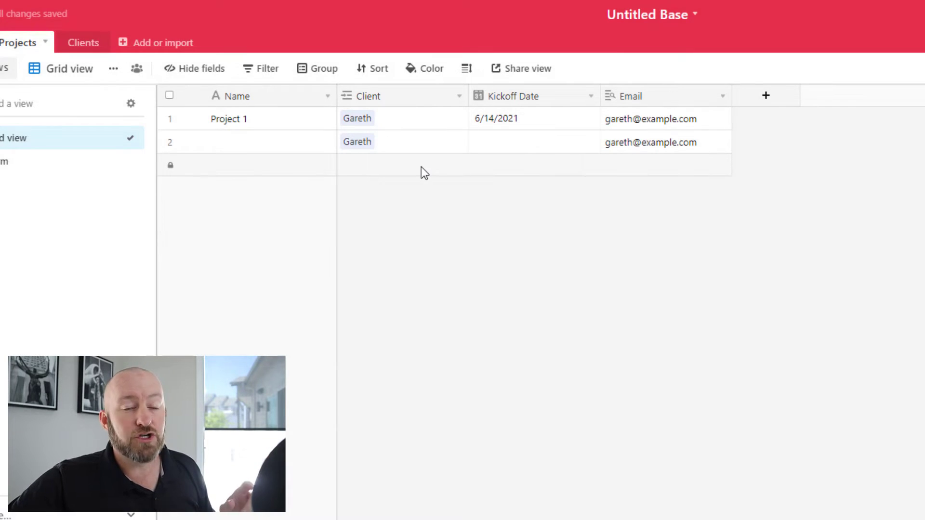
{"action": "mouse_move", "coordinate": [421, 167]}
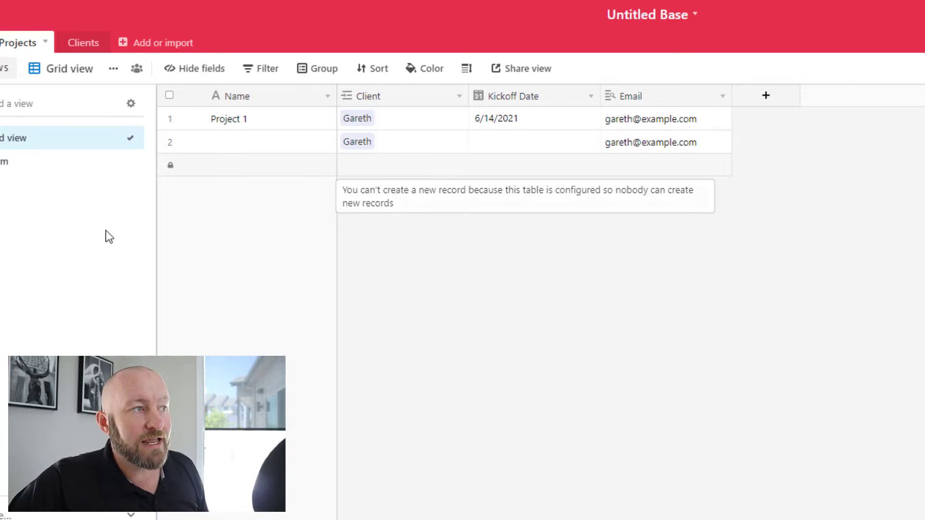
Step: Submit the form with Name 'Project 2', the existing client and kickoff date June 21, 2021
{"action": "left_click", "coordinate": [4, 166]}
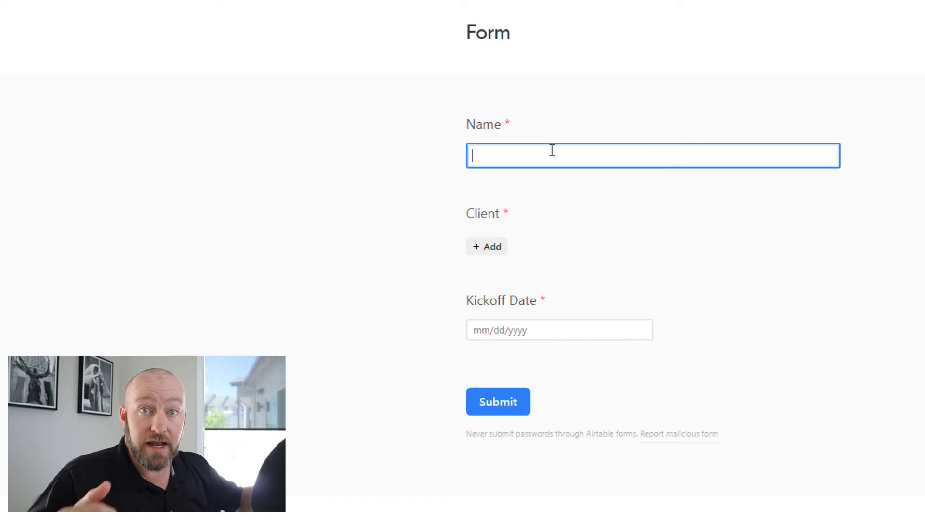
{"action": "type", "text": "Project 2"}
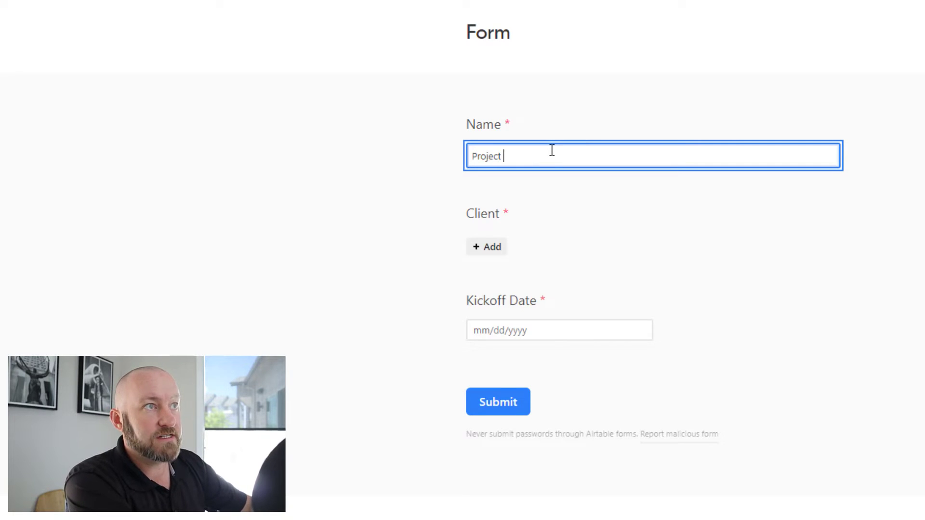
{"action": "left_click", "coordinate": [487, 248]}
{"action": "left_click", "coordinate": [479, 112]}
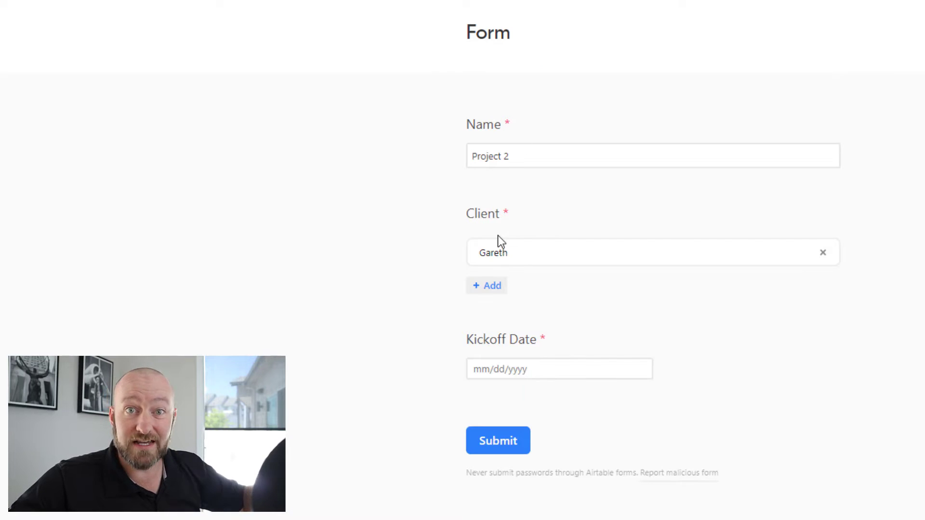
{"action": "left_click", "coordinate": [526, 370]}
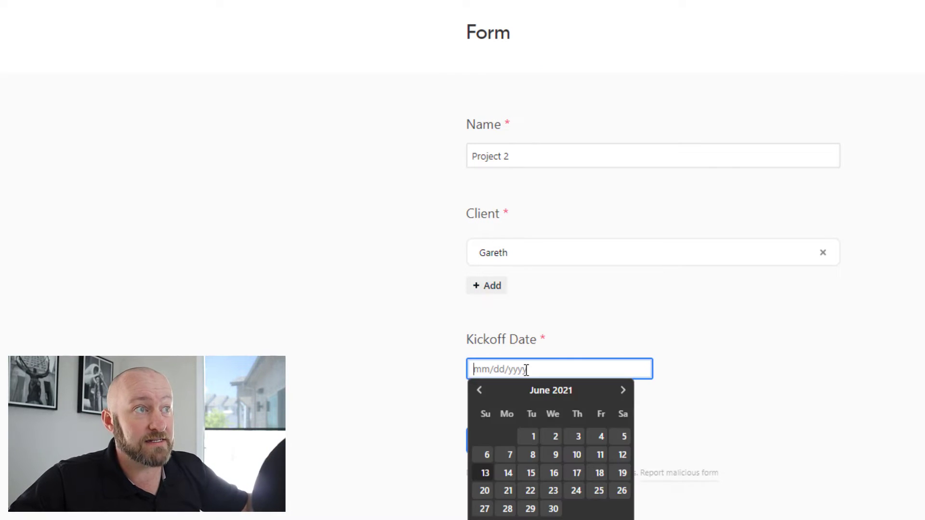
{"action": "left_click", "coordinate": [507, 491]}
{"action": "left_click", "coordinate": [498, 441]}
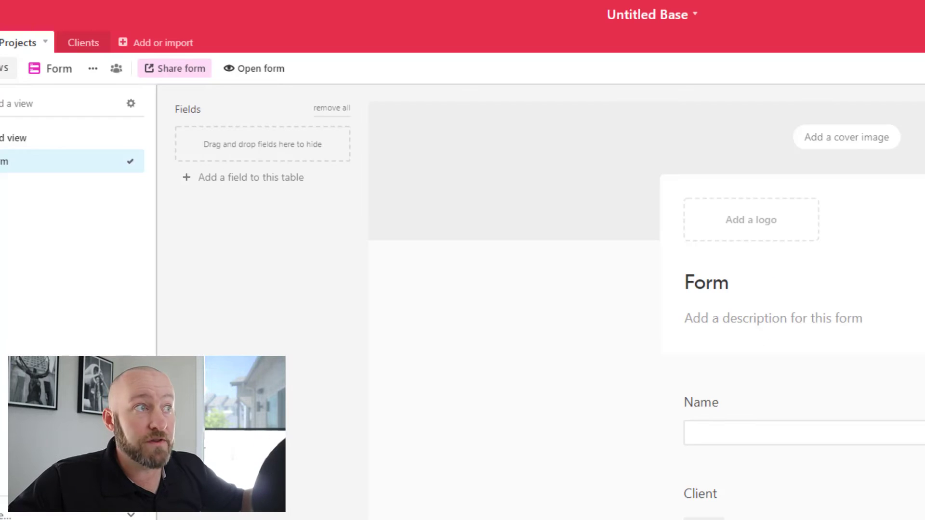
Step: Confirm Project 2 appears as row 3 dated 6/21/2021, glancing at Zapier's trigger events
{"action": "left_click", "coordinate": [56, 141]}
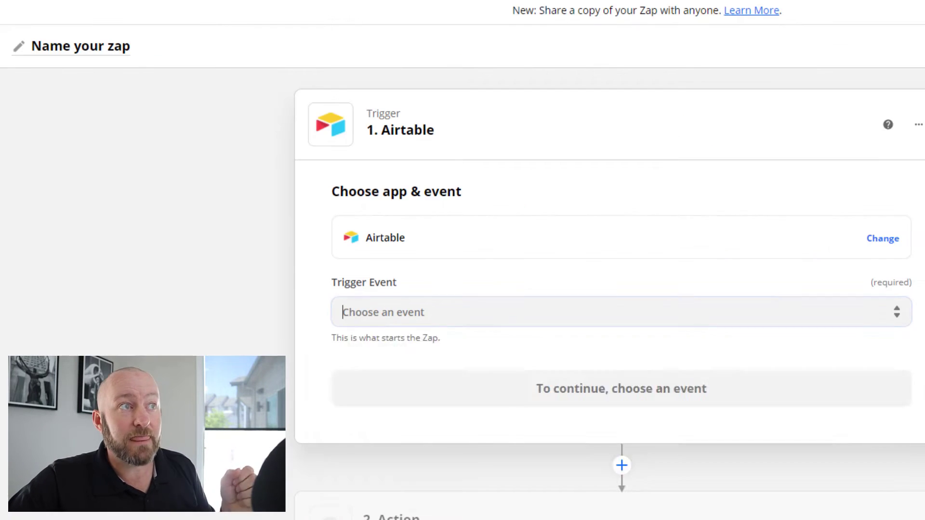
{"action": "left_click", "coordinate": [333, 319]}
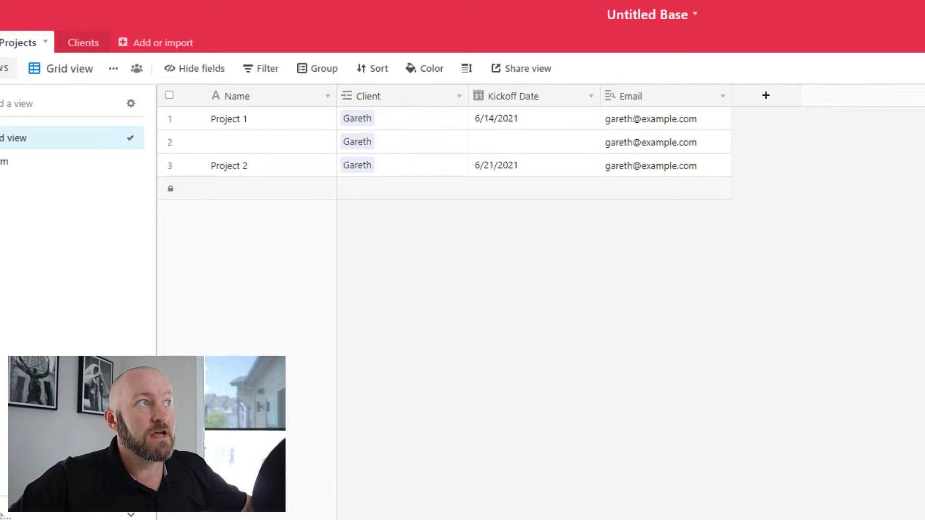
Step: Create a new empty table named Summary
{"action": "left_click", "coordinate": [153, 45]}
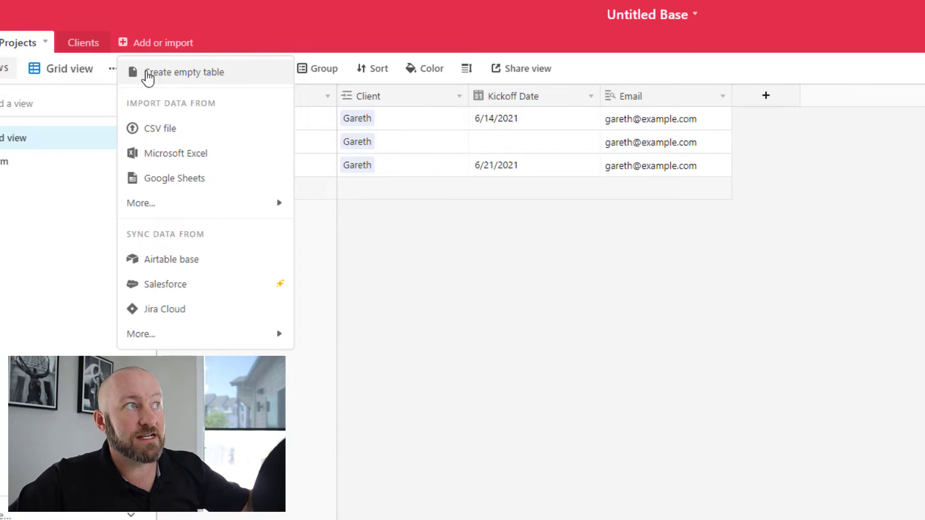
{"action": "left_click", "coordinate": [159, 73]}
{"action": "type", "text": "S"}
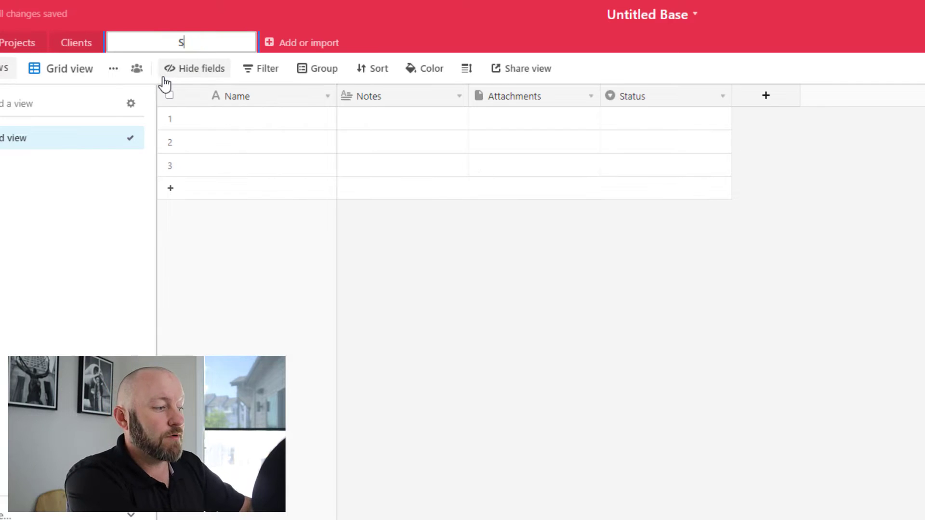
{"action": "type", "text": "ummary"}
{"action": "key", "text": "Return"}
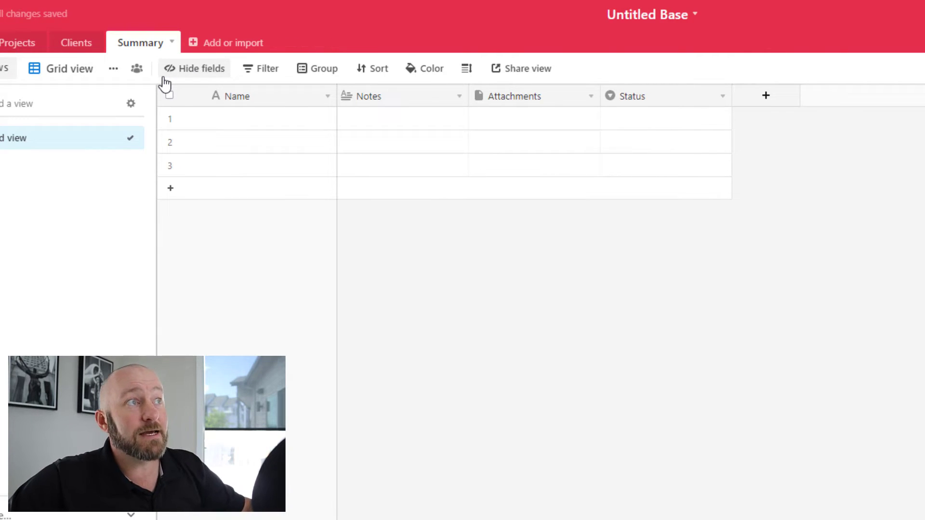
Step: Delete the Notes, Attachments and Status fields from the Summary table
{"action": "right_click", "coordinate": [376, 98]}
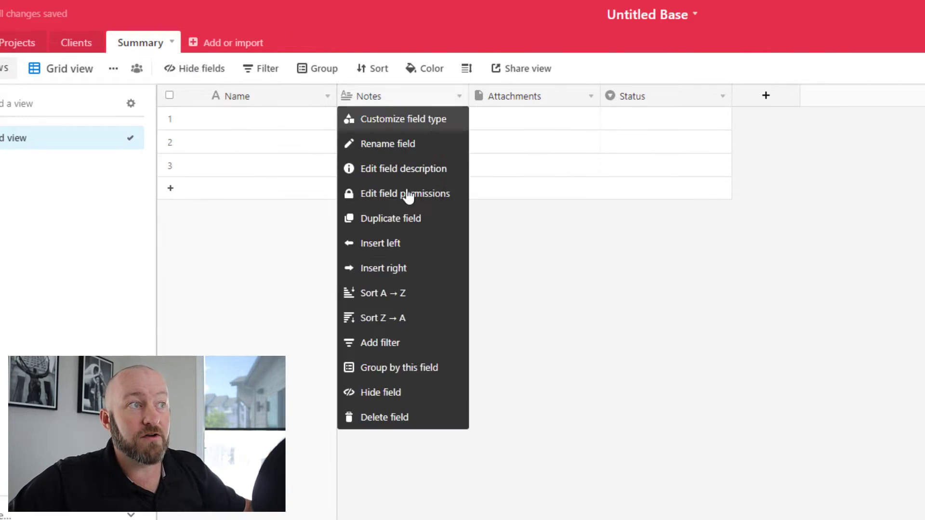
{"action": "left_click", "coordinate": [379, 417]}
{"action": "right_click", "coordinate": [399, 99]}
{"action": "left_click", "coordinate": [392, 419]}
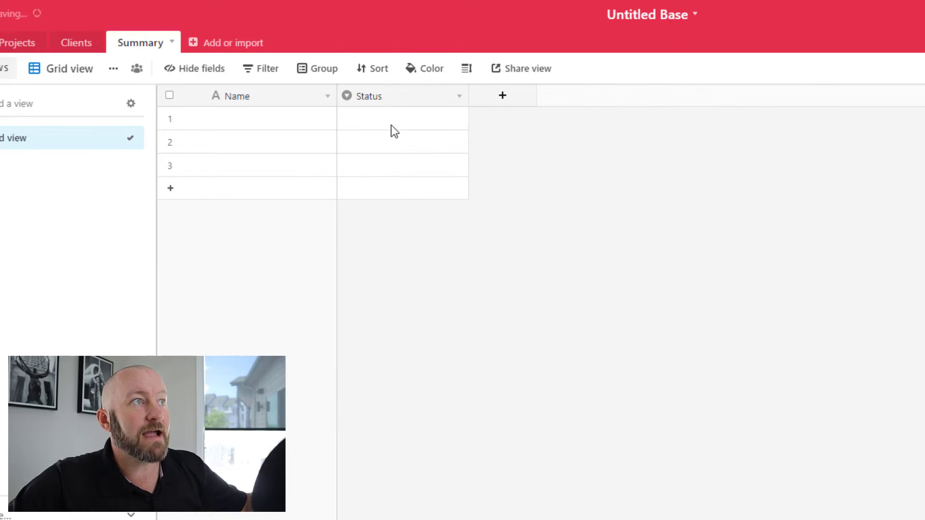
{"action": "right_click", "coordinate": [400, 96]}
{"action": "left_click", "coordinate": [396, 414]}
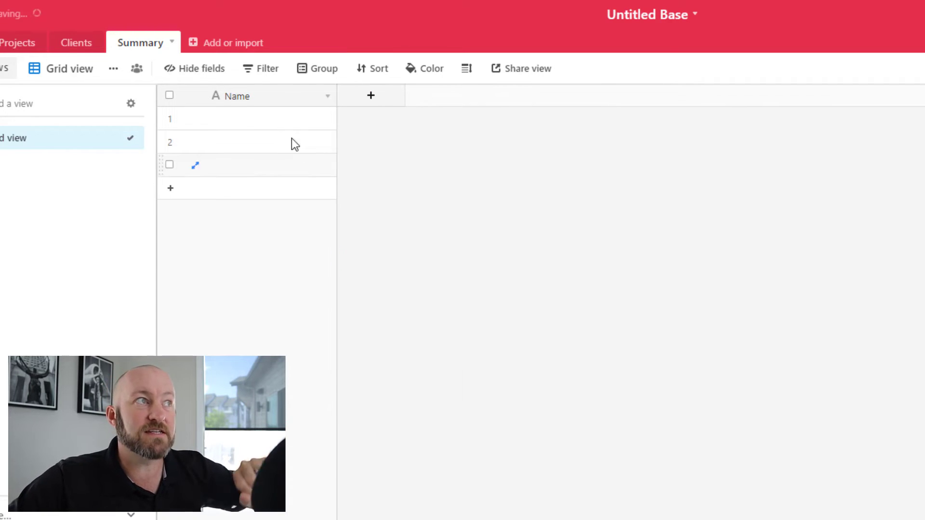
Step: Name the first record Summary and delete the second and third records
{"action": "left_click", "coordinate": [284, 122]}
{"action": "type", "text": "Summary"}
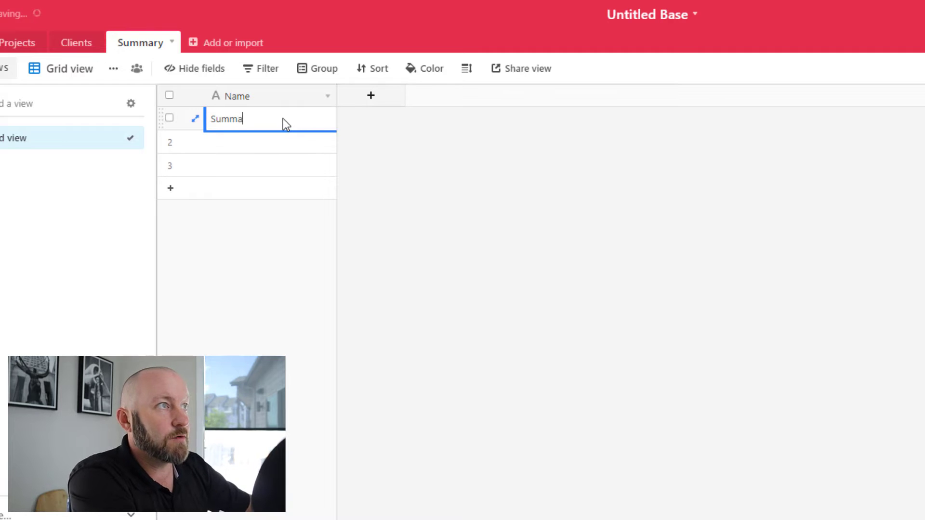
{"action": "key", "text": "Return"}
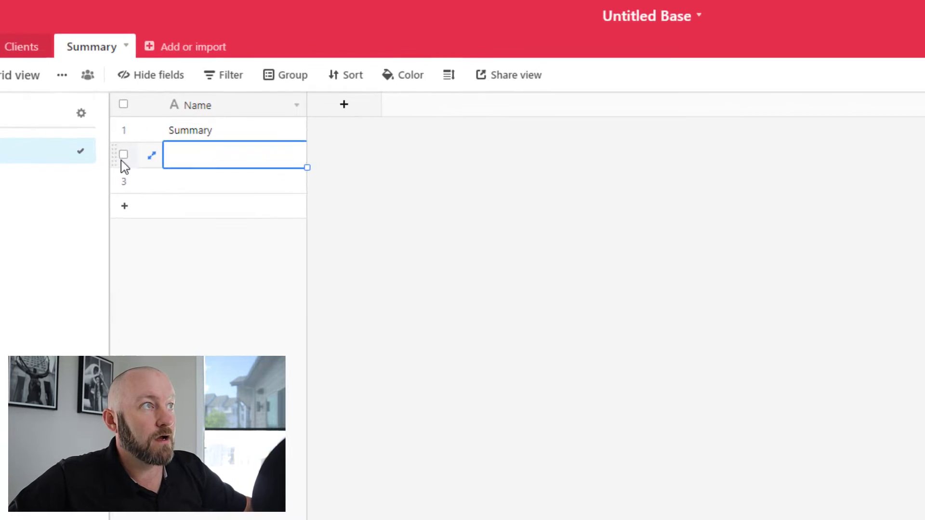
{"action": "left_click", "coordinate": [170, 140]}
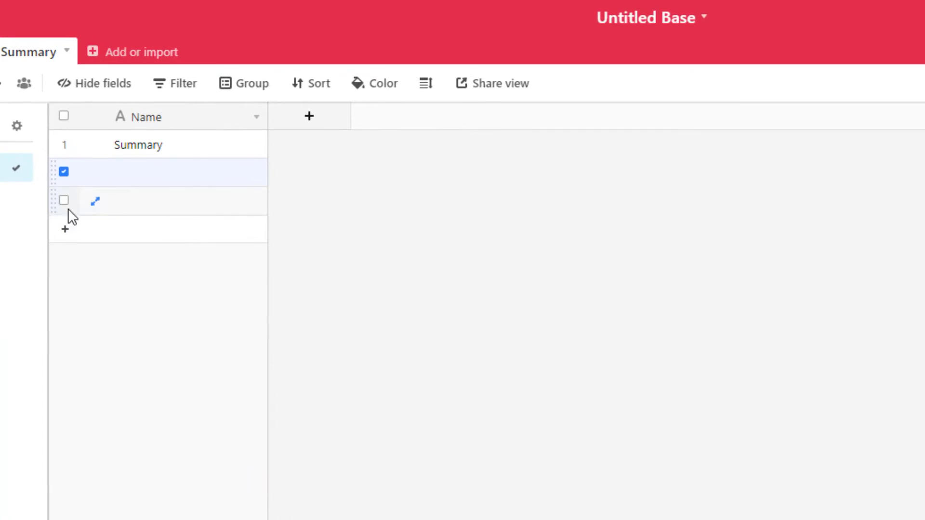
{"action": "left_click", "coordinate": [64, 200]}
{"action": "right_click", "coordinate": [64, 201]}
{"action": "left_click", "coordinate": [117, 252]}
Step: Add a Rec ID formula field using RECORD_ID()
{"action": "left_click", "coordinate": [311, 120]}
{"action": "type", "text": "Rec ID"}
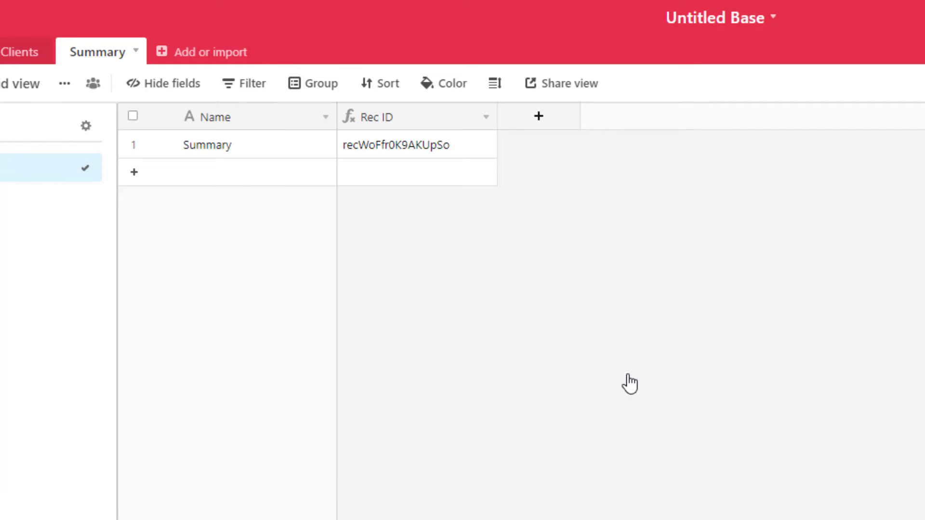
{"action": "left_click", "coordinate": [605, 310]}
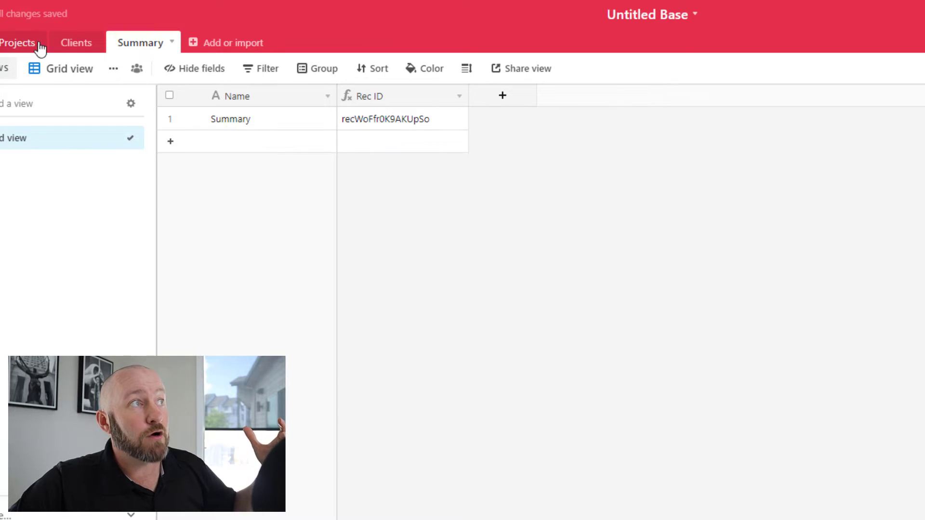
Step: Add a Summary field to Projects that links to Summary records
{"action": "left_click", "coordinate": [29, 48]}
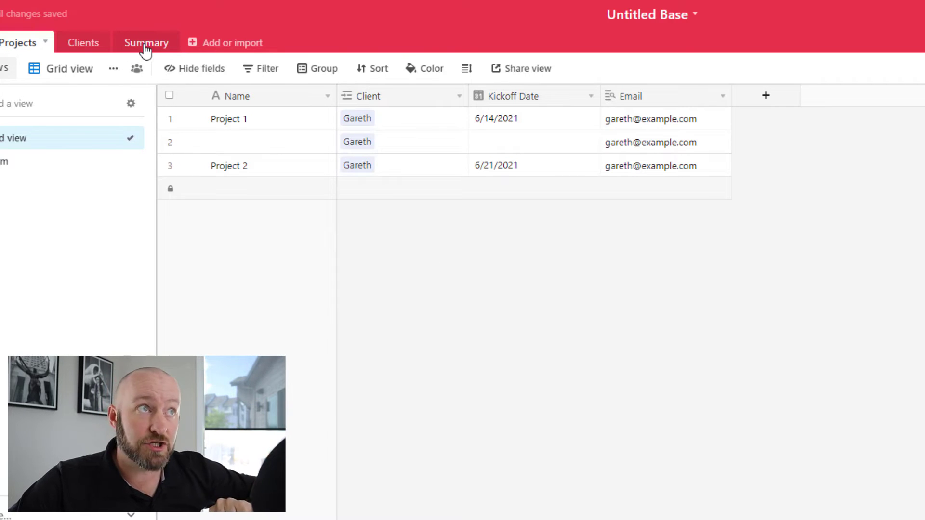
{"action": "left_click", "coordinate": [145, 48]}
{"action": "left_click", "coordinate": [22, 46]}
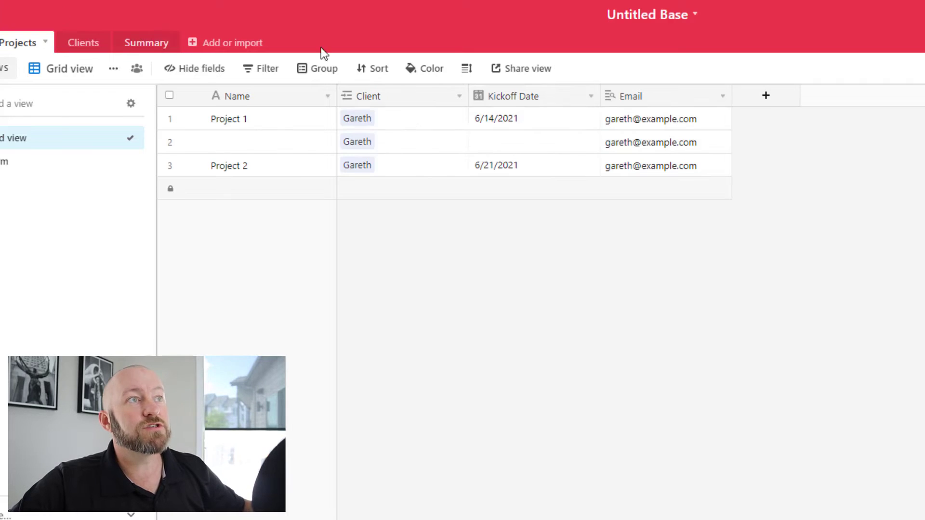
{"action": "left_click", "coordinate": [766, 97]}
{"action": "type", "text": "Summary"}
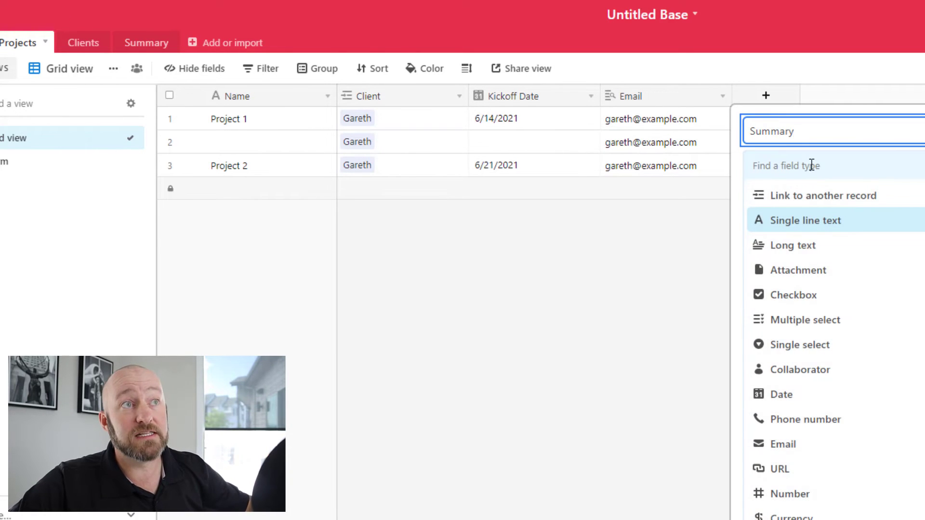
{"action": "left_click", "coordinate": [811, 166]}
{"action": "type", "text": "summ"}
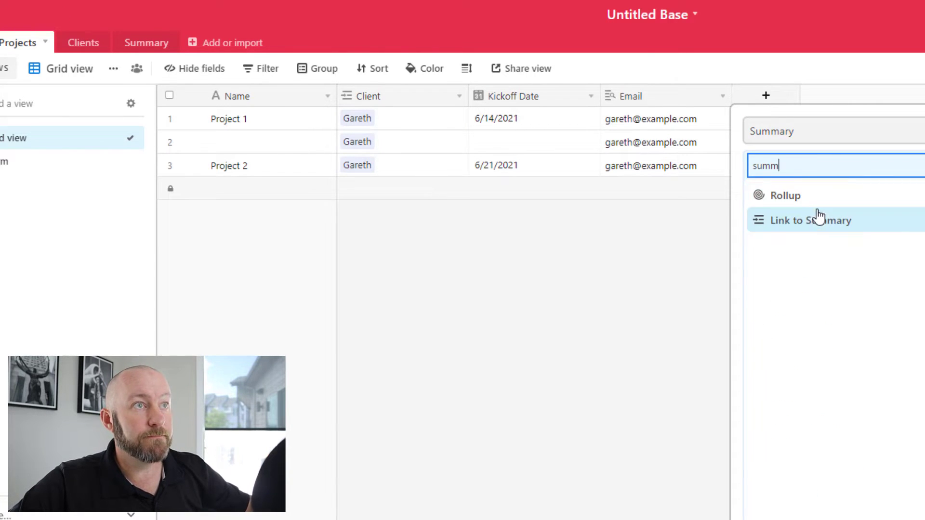
{"action": "left_click", "coordinate": [818, 215]}
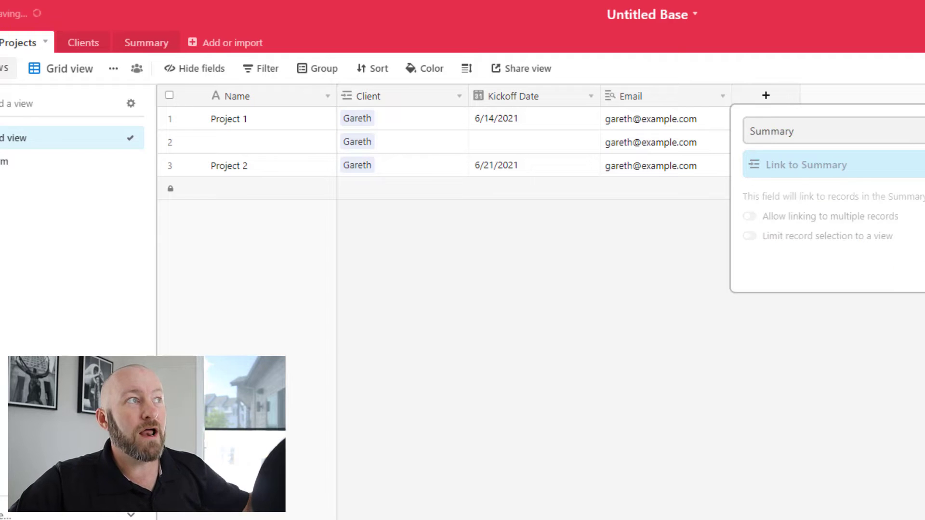
{"action": "key", "text": "Return"}
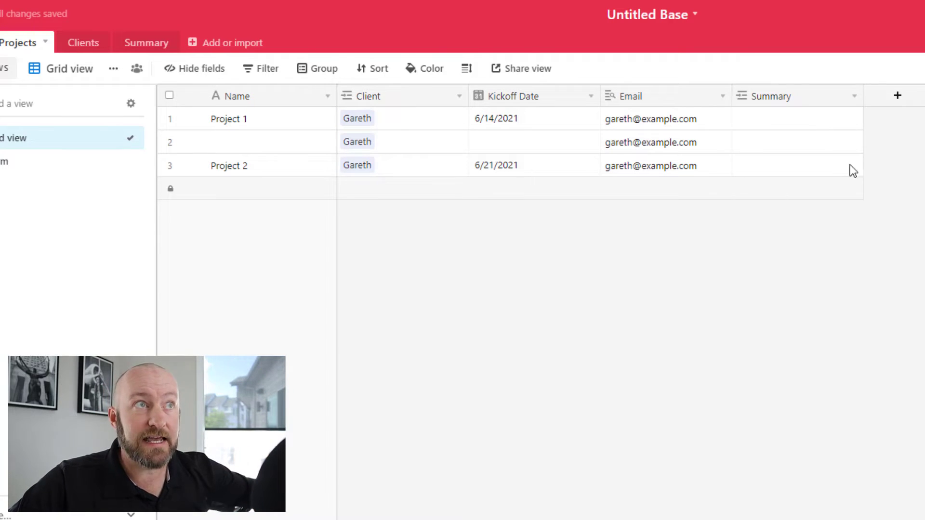
Step: Link Project 1 to the Summary record and fill the link down to rows 2 and 3
{"action": "left_click", "coordinate": [758, 111]}
{"action": "left_click", "coordinate": [743, 118]}
{"action": "left_click", "coordinate": [638, 72]}
{"action": "left_click_drag", "start_coordinate": [865, 130], "coordinate": [828, 192]}
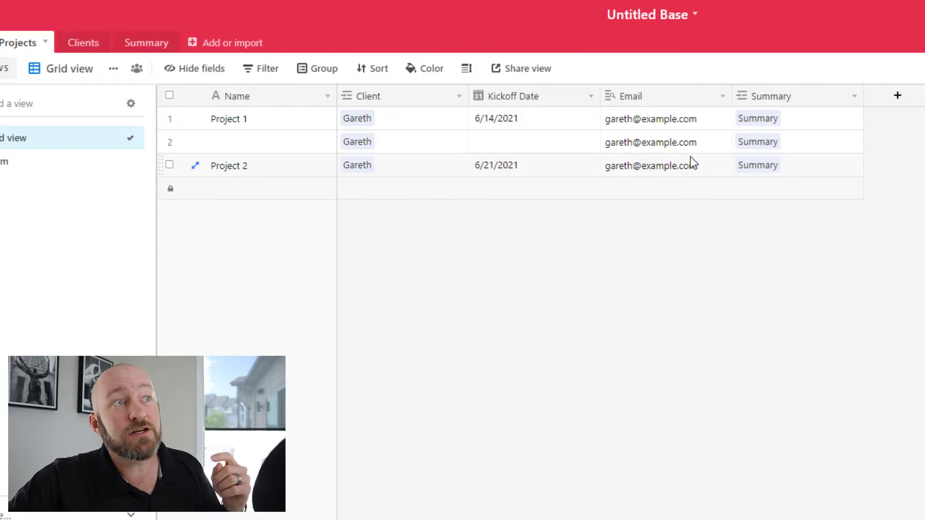
{"action": "left_click", "coordinate": [667, 166]}
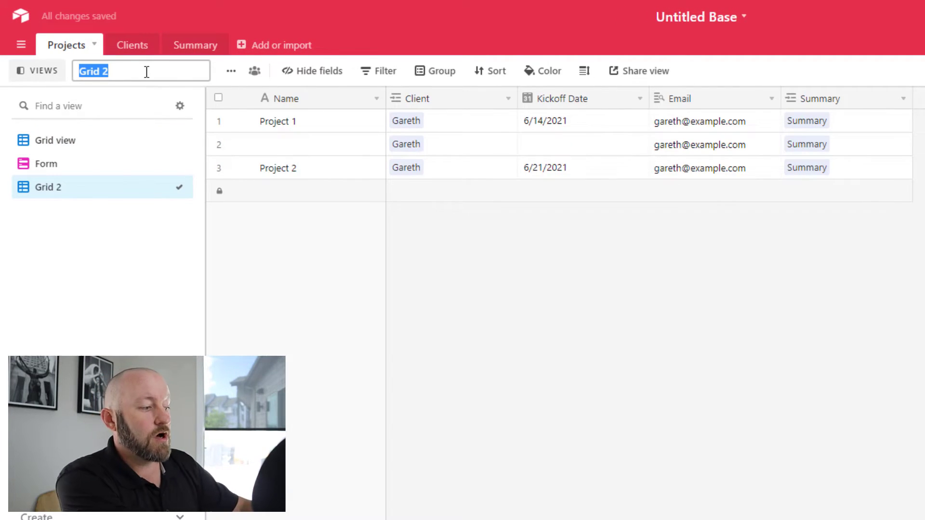
Step: Name the new view Automation Trigger and filter it to Kickoff Date is today
{"action": "type", "text": "Automation Trigg"}
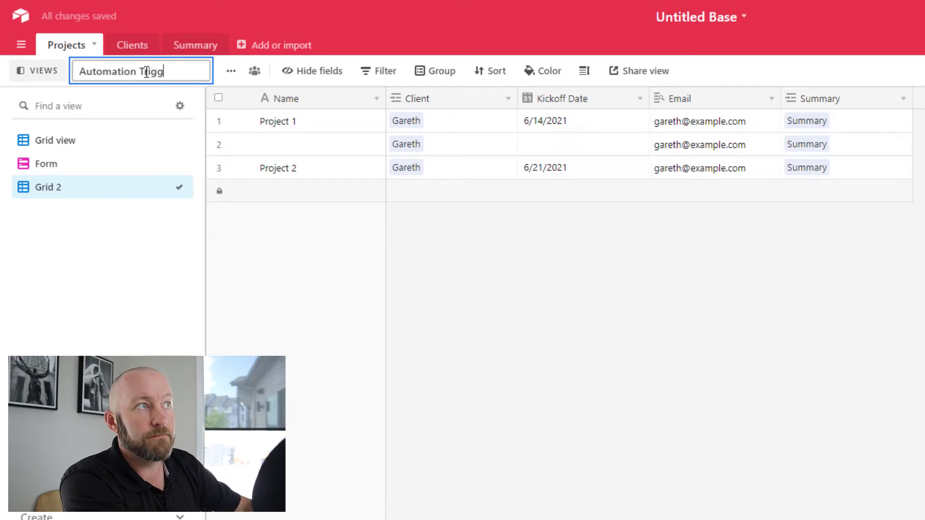
{"action": "type", "text": "er"}
{"action": "key", "text": "Return"}
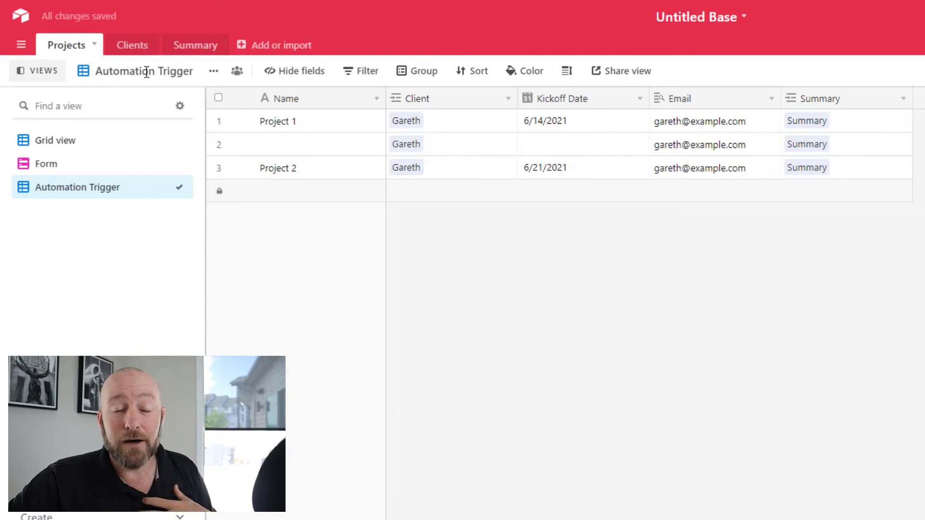
{"action": "left_click", "coordinate": [363, 74]}
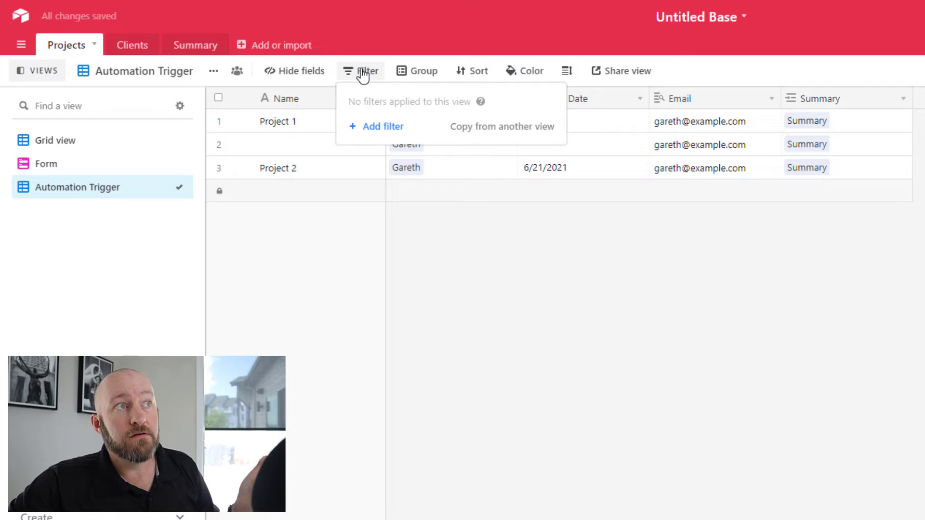
{"action": "left_click", "coordinate": [376, 131]}
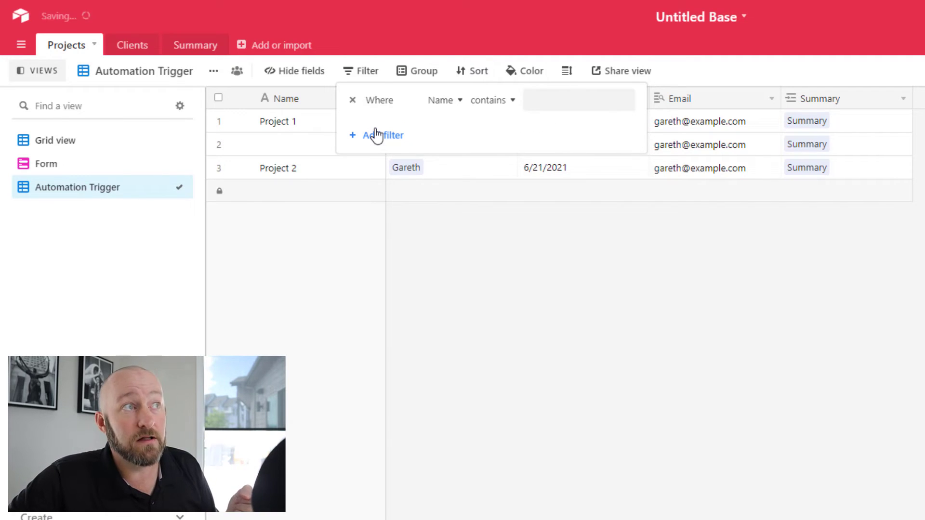
{"action": "left_click", "coordinate": [448, 102]}
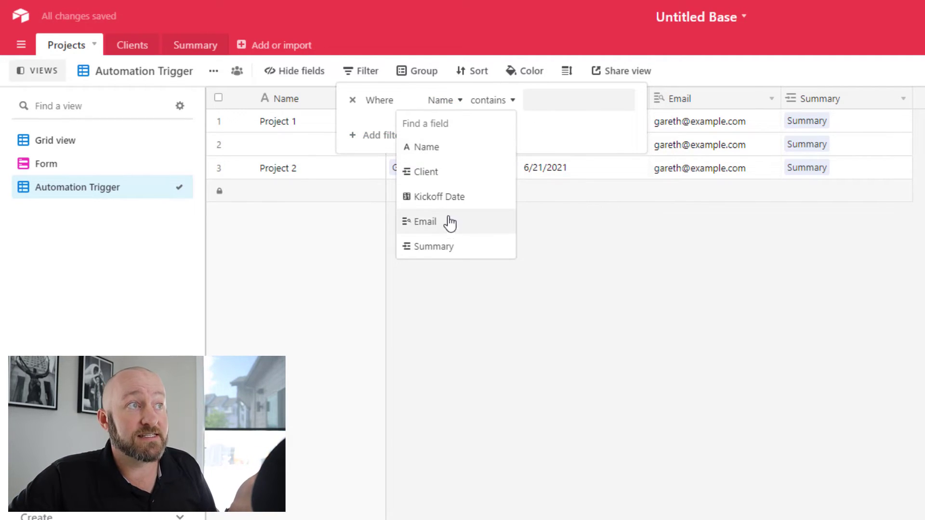
{"action": "left_click", "coordinate": [450, 199]}
{"action": "left_click", "coordinate": [566, 102]}
{"action": "scroll", "coordinate": [574, 115], "scroll_direction": "up", "scroll_amount": 3}
{"action": "left_click", "coordinate": [574, 128]}
{"action": "left_click", "coordinate": [593, 338]}
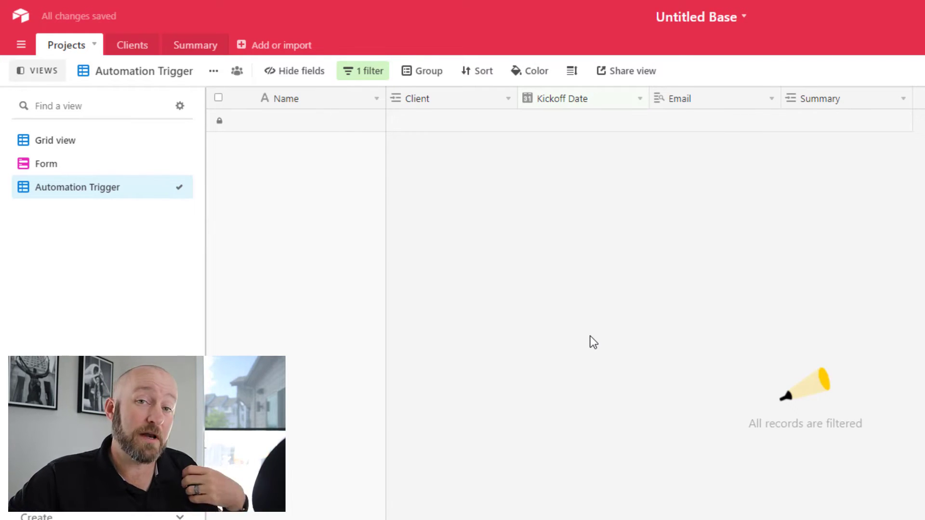
Step: Change Project 1's Kickoff Date to 6/13/2021 in Grid view, then view Automation Trigger
{"action": "left_click", "coordinate": [69, 143]}
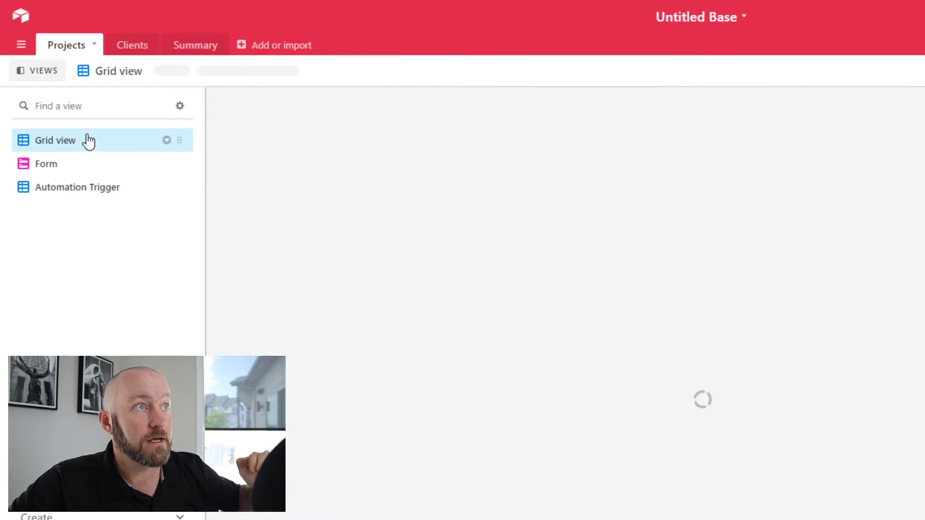
{"action": "double_click", "coordinate": [563, 120]}
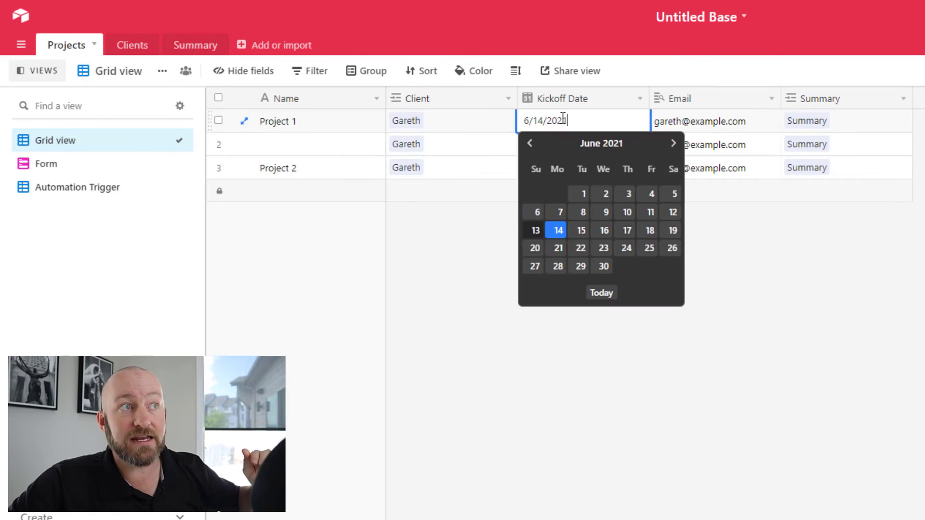
{"action": "left_click", "coordinate": [536, 234]}
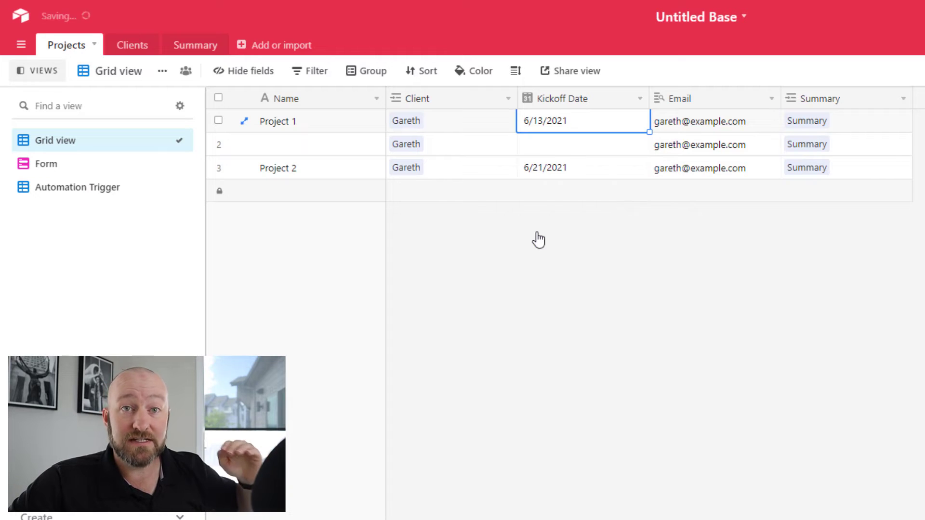
{"action": "left_click", "coordinate": [104, 196]}
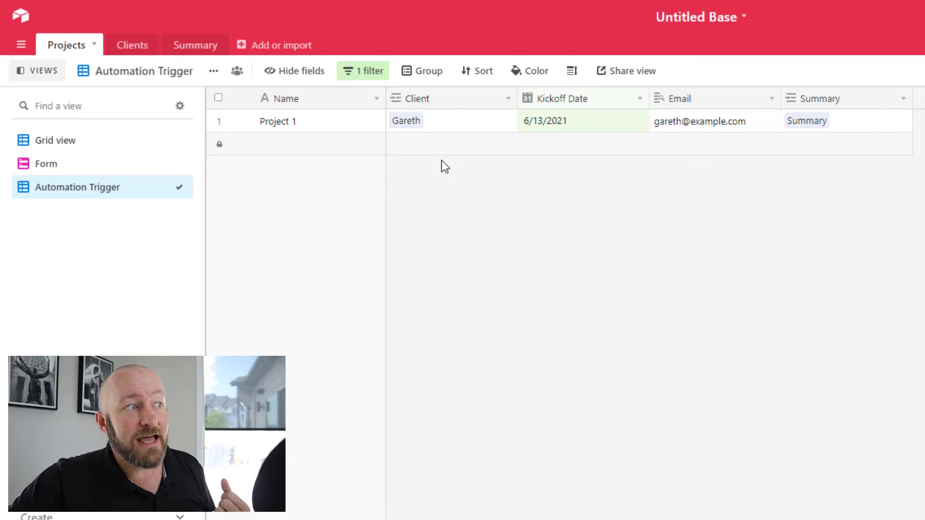
Step: Look through the Automation Trigger view's menu and permission settings without changing anything
{"action": "left_click", "coordinate": [214, 72]}
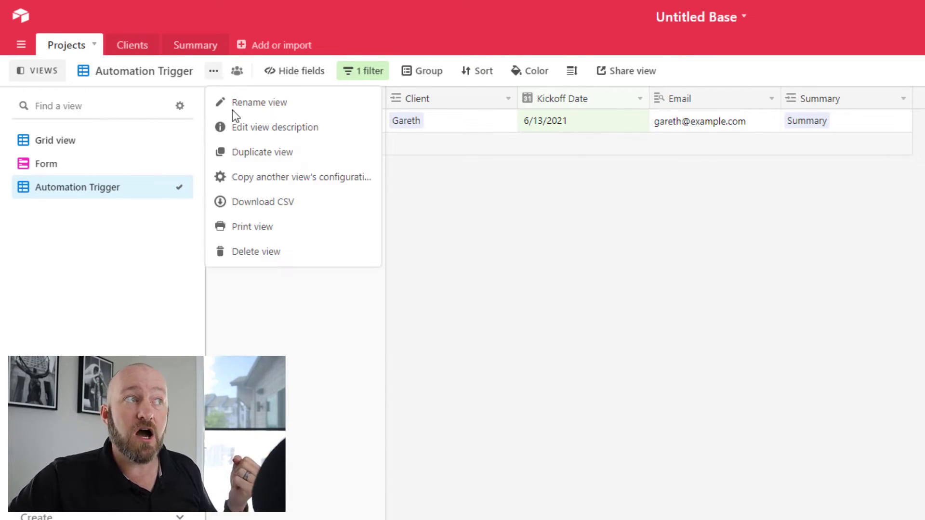
{"action": "left_click", "coordinate": [237, 72]}
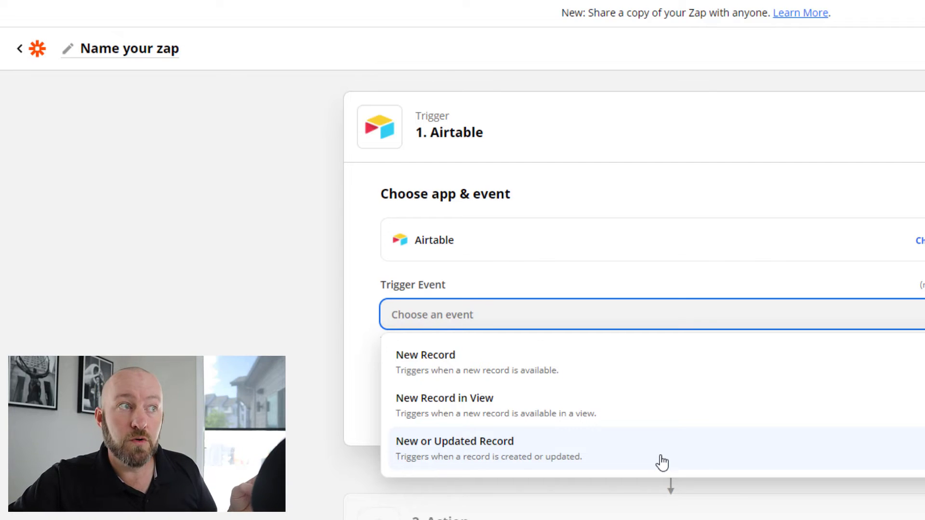
Step: Set the Zapier trigger to New or Updated Record using the Airtable account and Projects table
{"action": "left_click", "coordinate": [475, 463]}
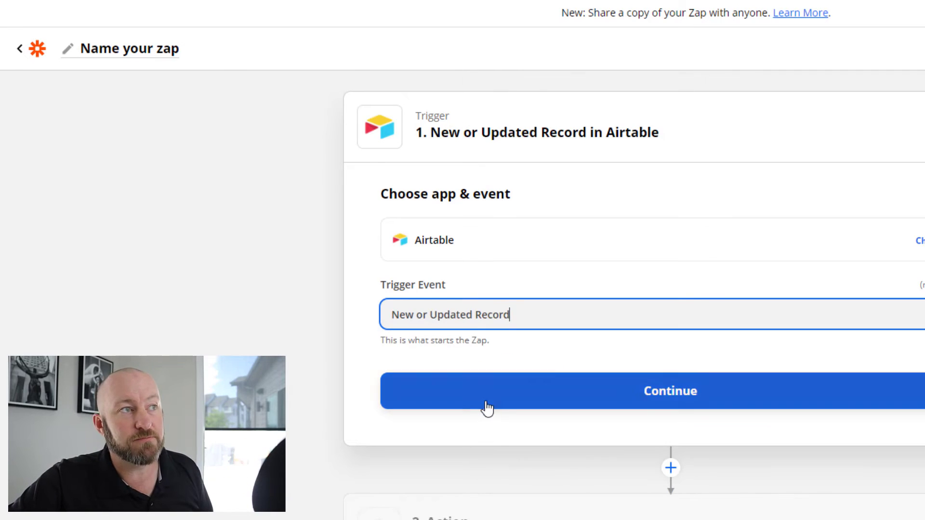
{"action": "left_click", "coordinate": [487, 408]}
{"action": "left_click", "coordinate": [426, 289]}
{"action": "left_click", "coordinate": [473, 483]}
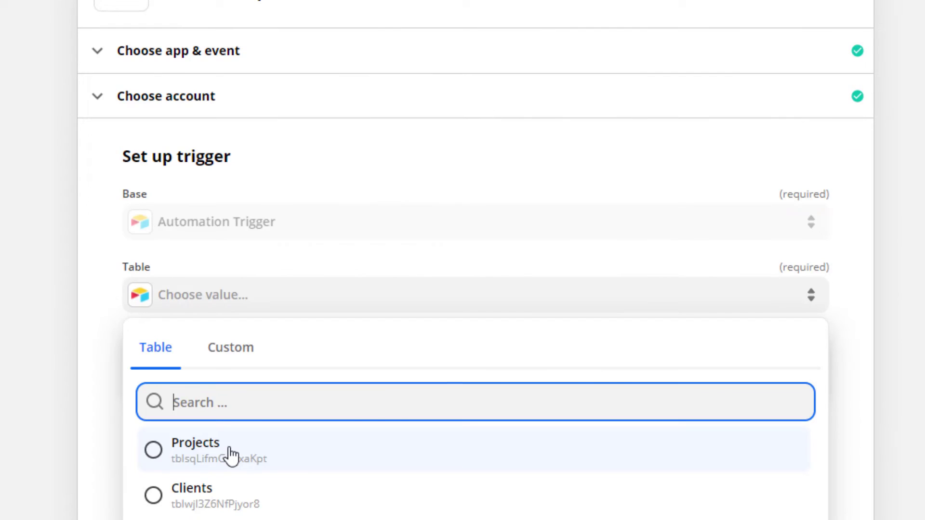
{"action": "left_click", "coordinate": [232, 455]}
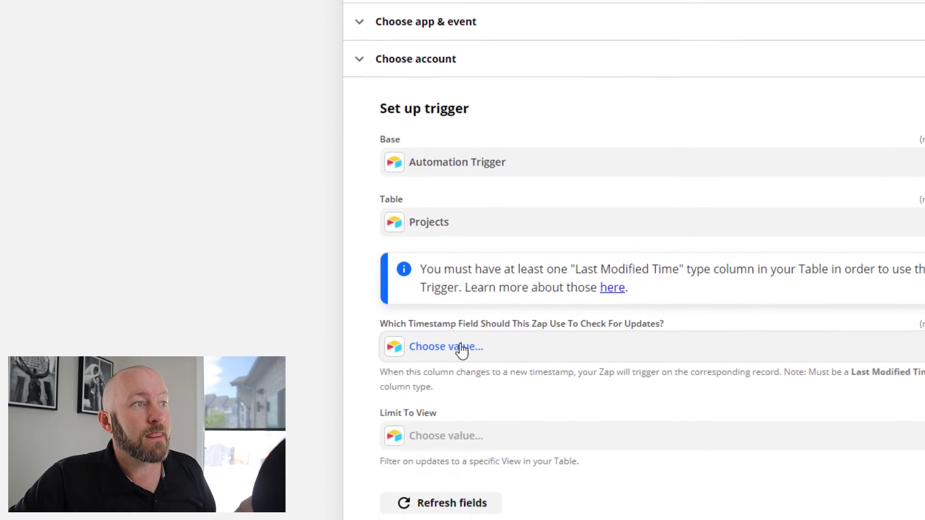
{"action": "left_click", "coordinate": [231, 448]}
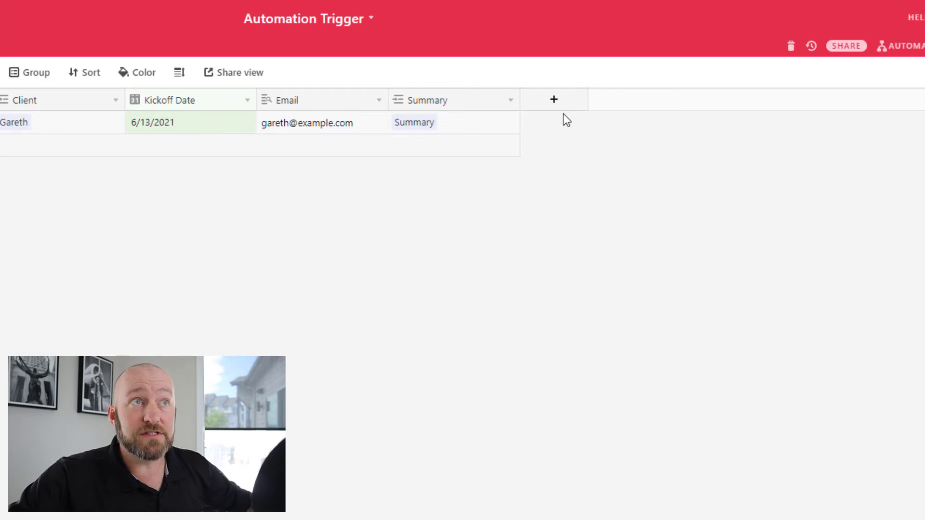
Step: Add a Last Mod last-modified-time field that tracks only the Client field
{"action": "left_click", "coordinate": [542, 103]}
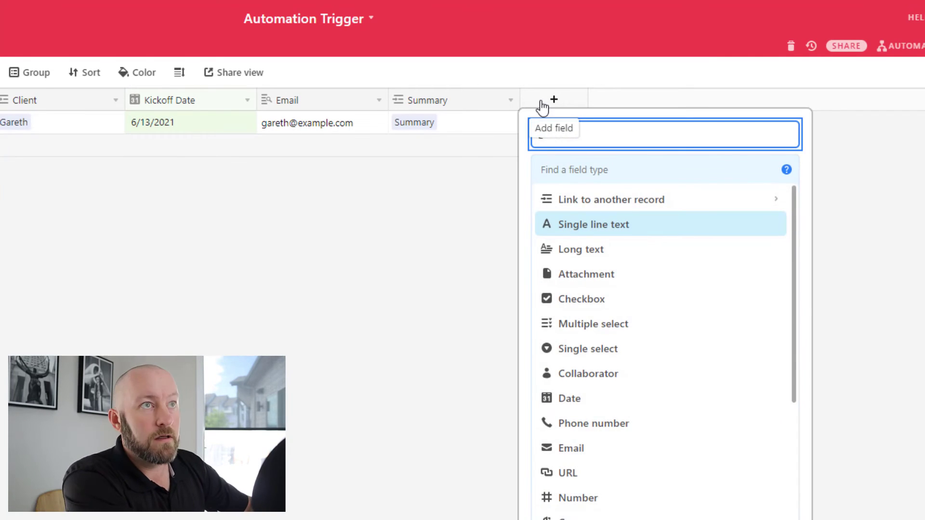
{"action": "type", "text": "Last Mod"}
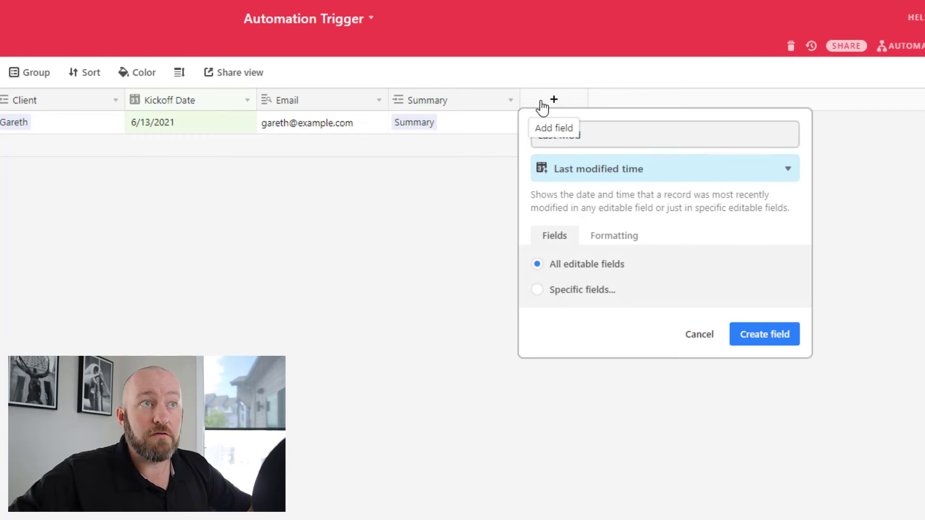
{"action": "left_click", "coordinate": [585, 294]}
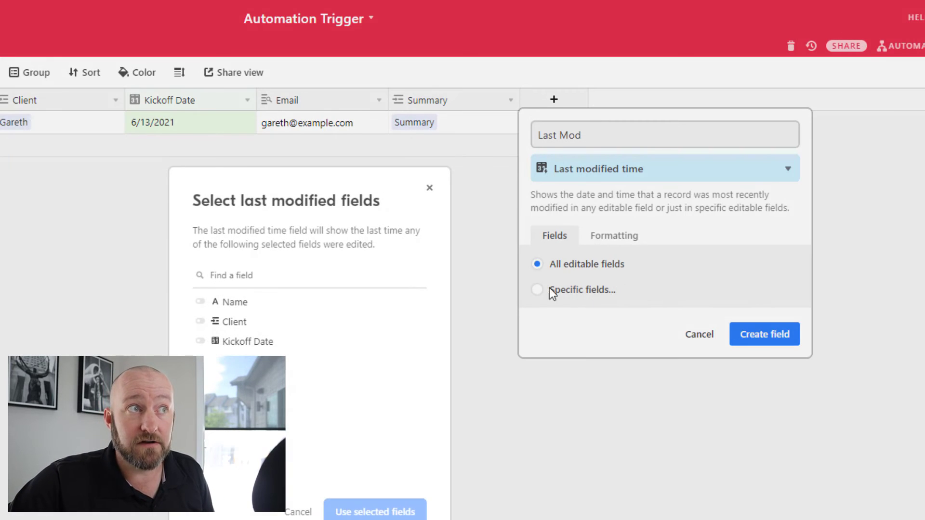
{"action": "left_click", "coordinate": [228, 323]}
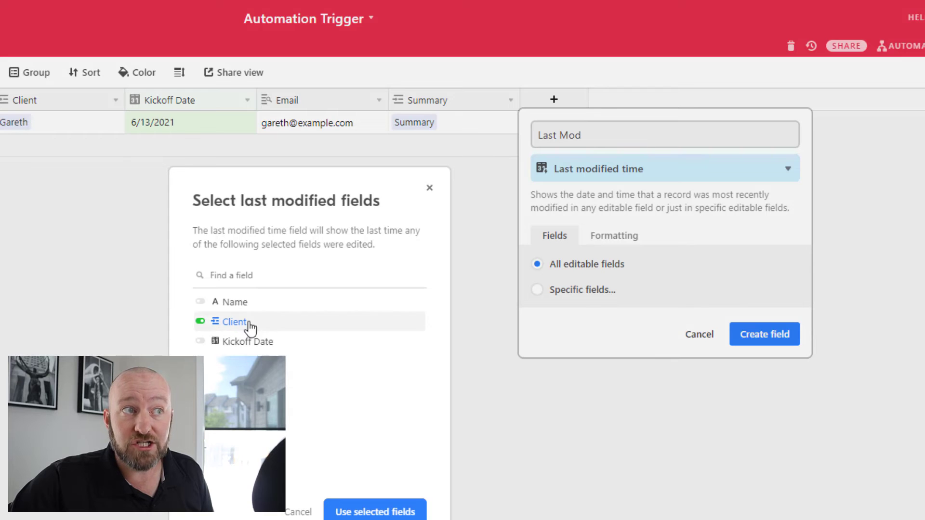
{"action": "left_click", "coordinate": [378, 513]}
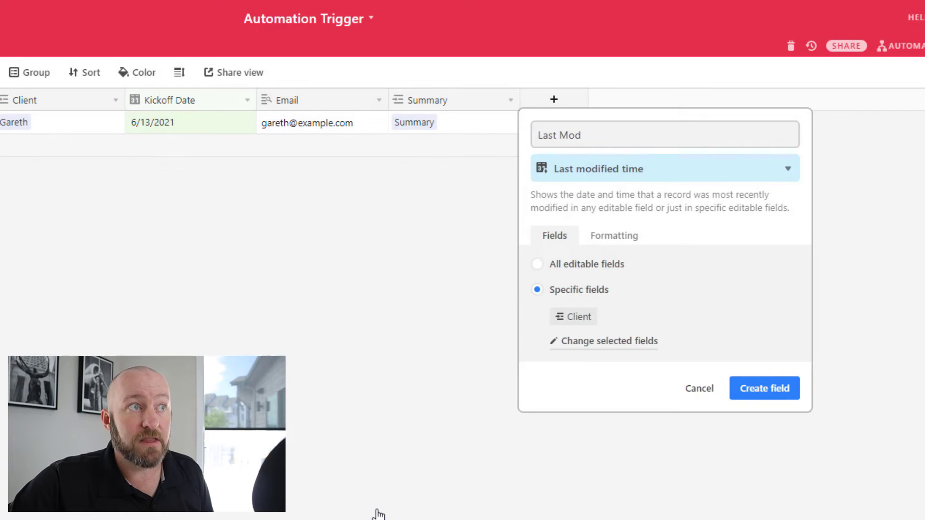
{"action": "left_click", "coordinate": [778, 392]}
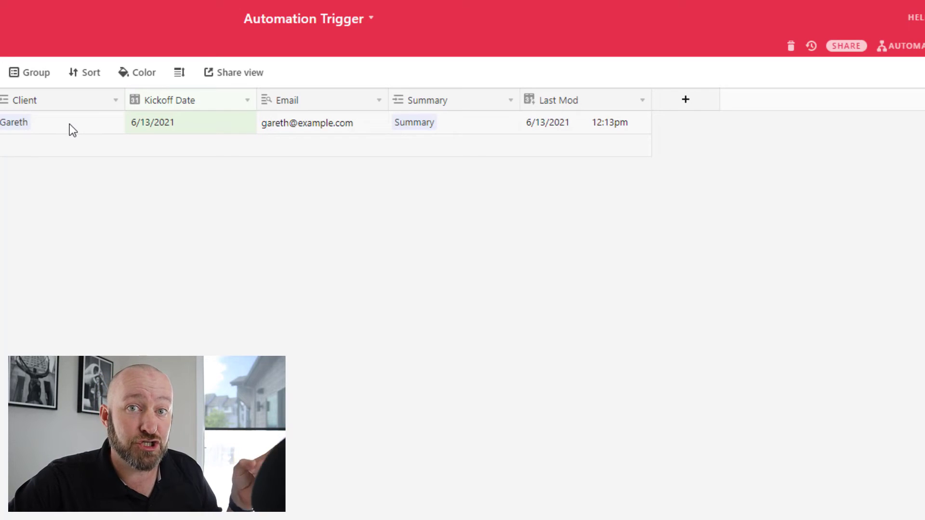
Step: Add a new record in the Clients table with the new client's name
{"action": "left_click", "coordinate": [48, 39]}
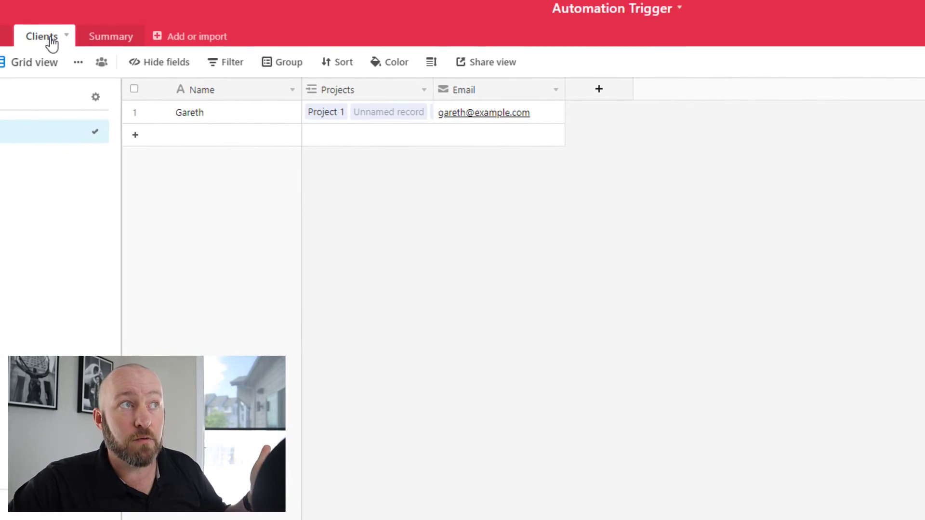
{"action": "left_click", "coordinate": [210, 139]}
{"action": "type", "text": "Davif"}
{"action": "key", "text": "BackSpace"}
{"action": "type", "text": "d"}
{"action": "left_click", "coordinate": [400, 263]}
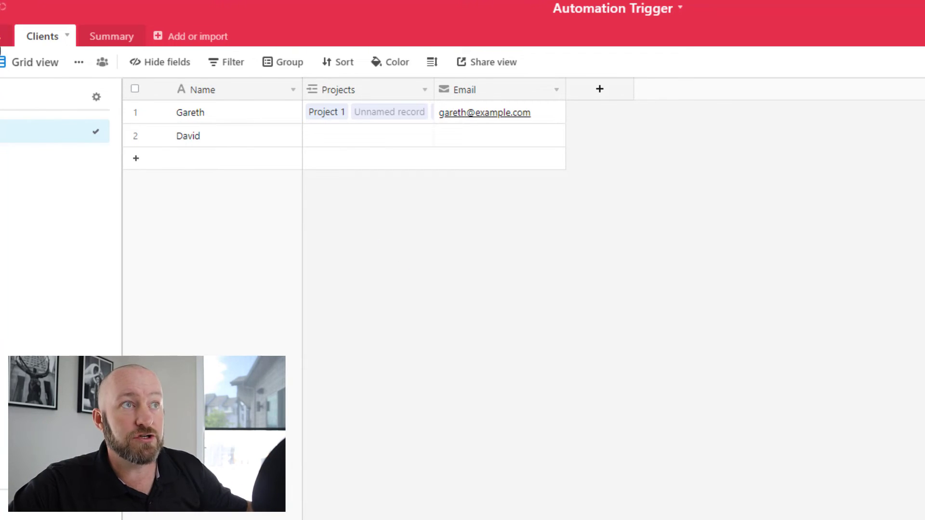
Step: Replace Project 1's client with the newly added client and check its Last Mod time
{"action": "left_click", "coordinate": [1, 37]}
{"action": "left_click", "coordinate": [246, 125]}
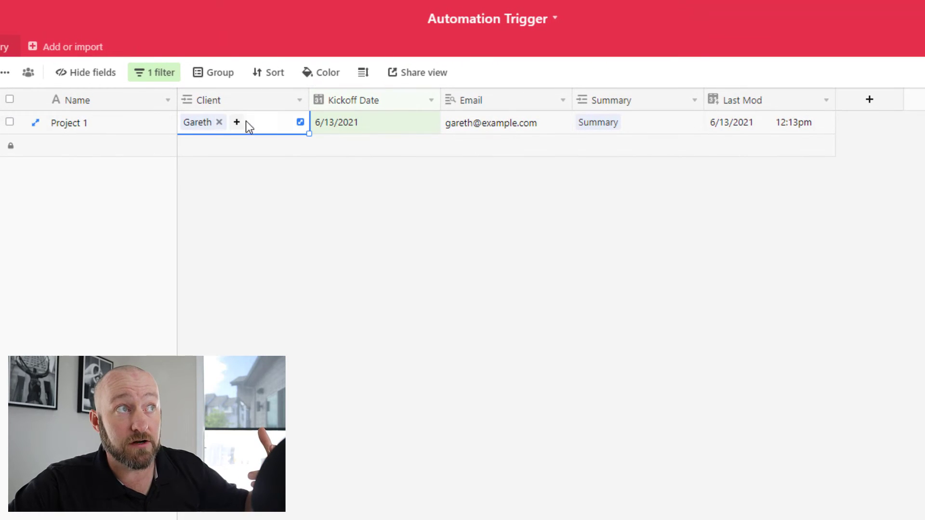
{"action": "left_click", "coordinate": [219, 122]}
{"action": "left_click", "coordinate": [186, 123]}
{"action": "left_click", "coordinate": [145, 153]}
{"action": "left_click", "coordinate": [126, 180]}
{"action": "left_click", "coordinate": [747, 123]}
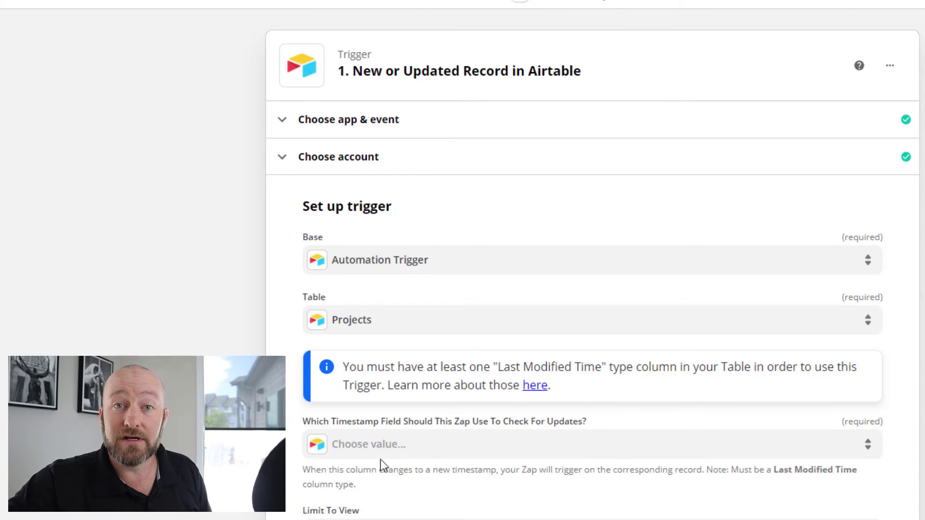
Step: Select Last Mod as the trigger's update timestamp field
{"action": "left_click", "coordinate": [378, 443]}
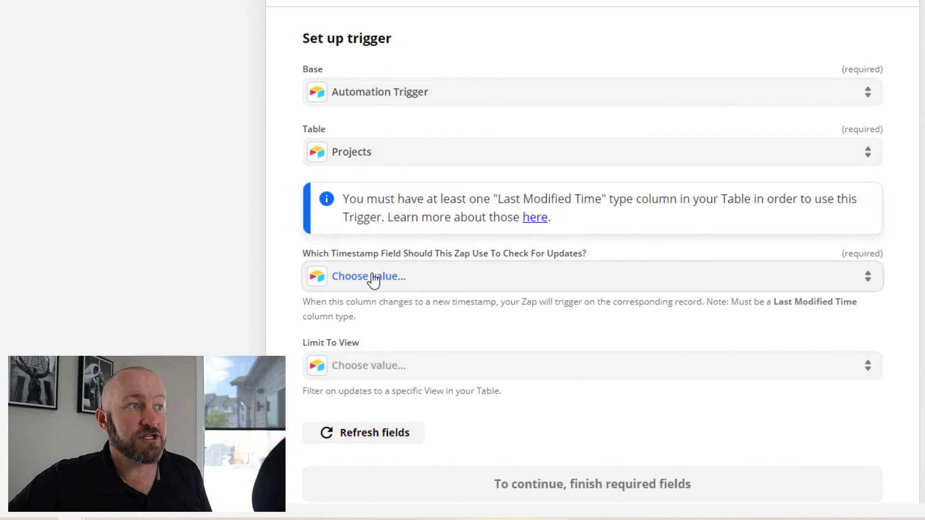
{"action": "left_click", "coordinate": [374, 277]}
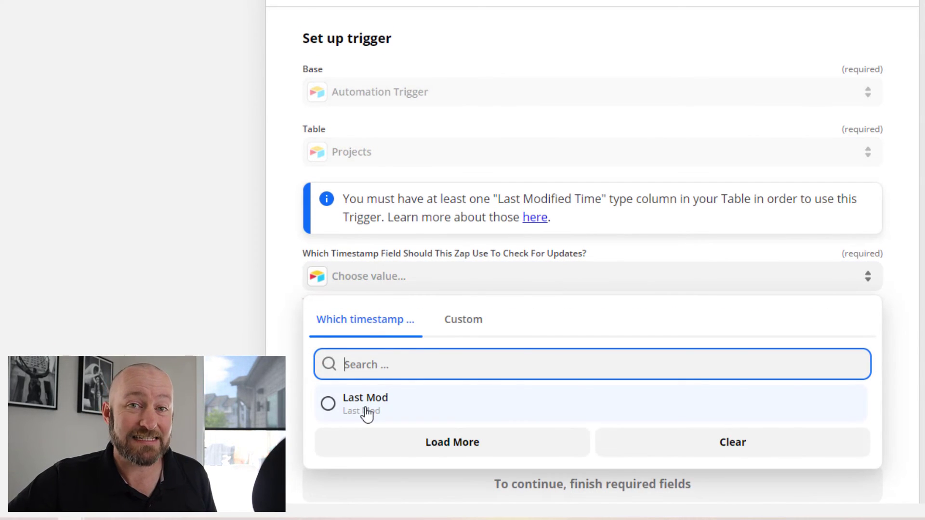
{"action": "left_click", "coordinate": [366, 411]}
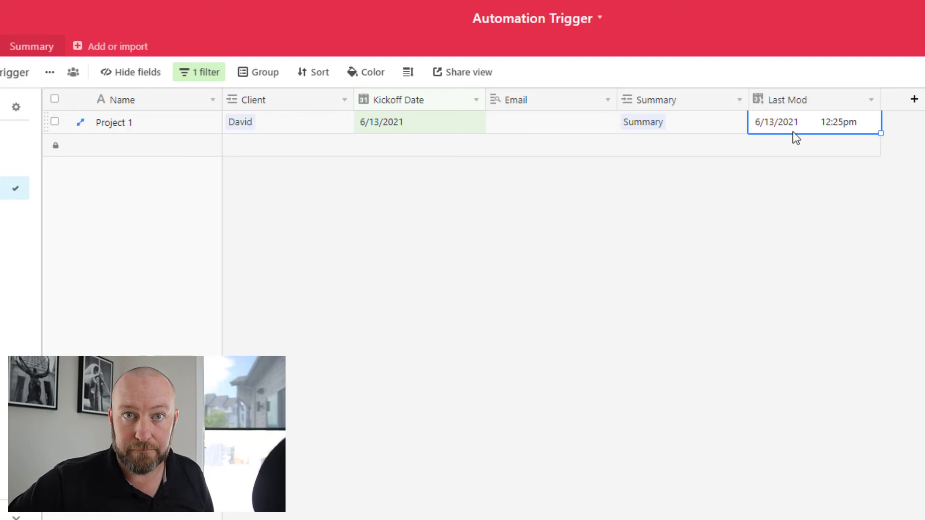
Step: Swap Project 1's Client link back to the original client record, refreshing its Last Mod timestamp
{"action": "left_click", "coordinate": [269, 126]}
{"action": "left_click", "coordinate": [260, 122]}
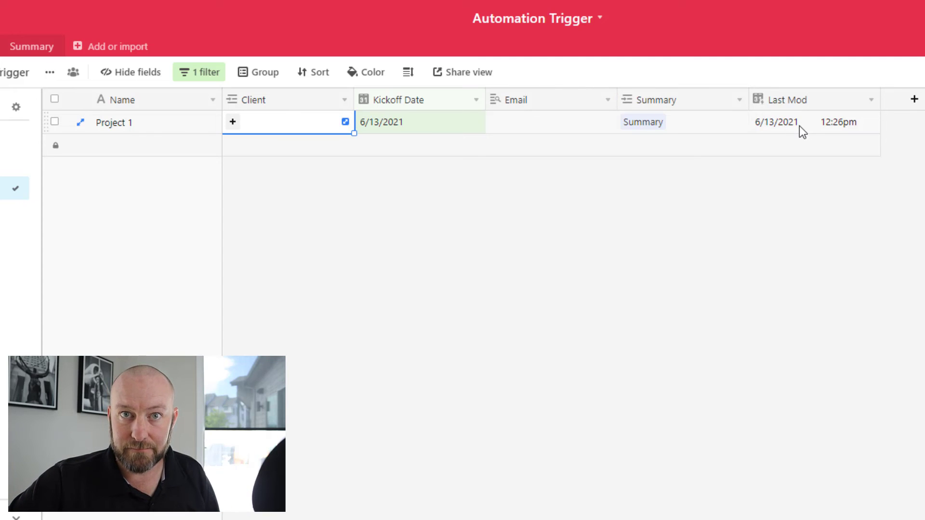
{"action": "left_click", "coordinate": [233, 122]}
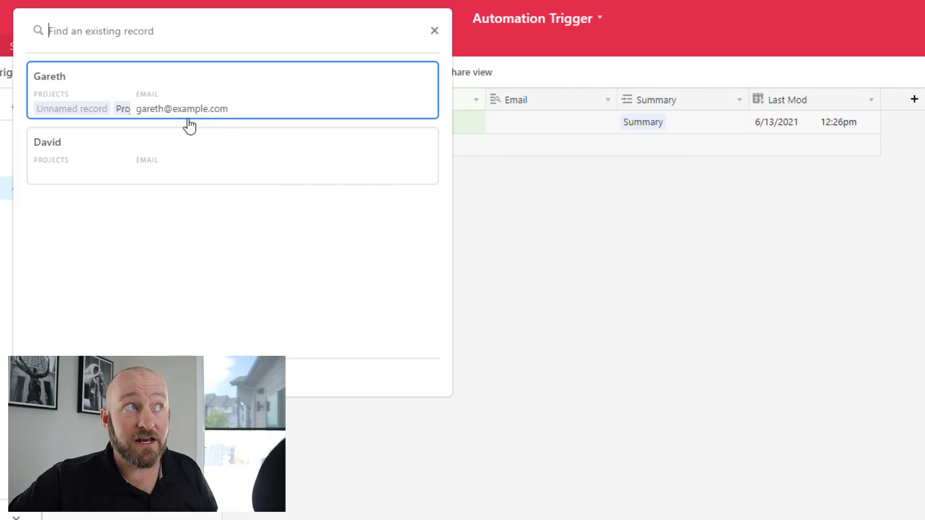
{"action": "left_click", "coordinate": [155, 101]}
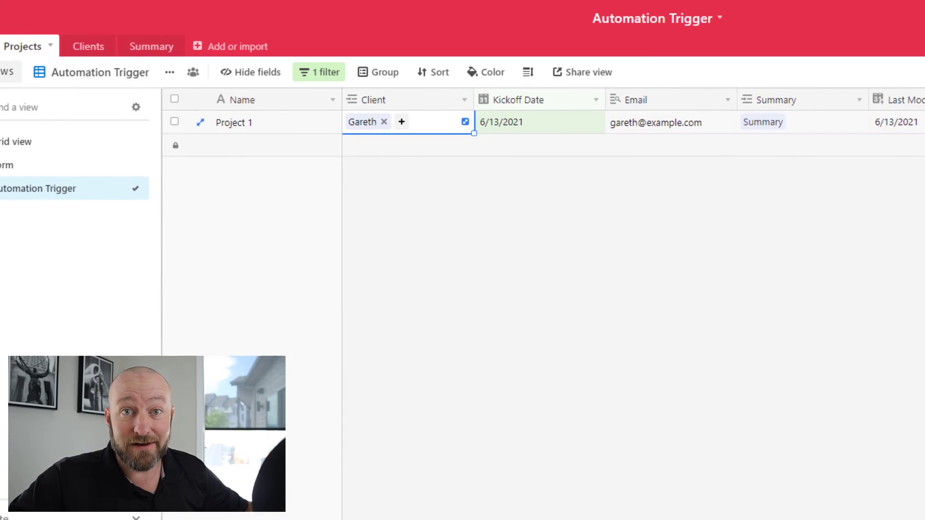
Step: Create a new grid view of Projects named 'Clients Only'
{"action": "left_click", "coordinate": [124, 343]}
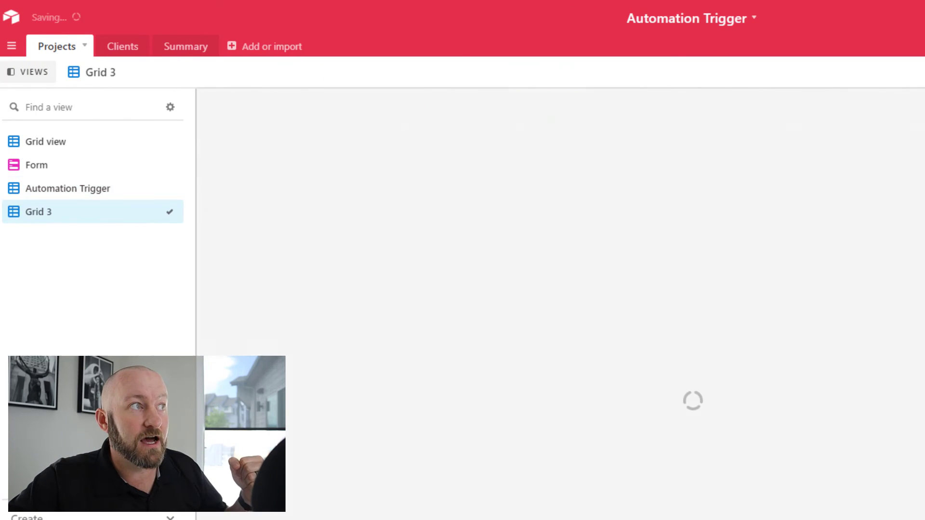
{"action": "type", "text": "Clients One"}
{"action": "key", "text": "BackSpace"}
{"action": "type", "text": "ly"}
{"action": "key", "text": "Return"}
Step: Filter the Clients Only view to records where Client is not empty
{"action": "left_click", "coordinate": [313, 72]}
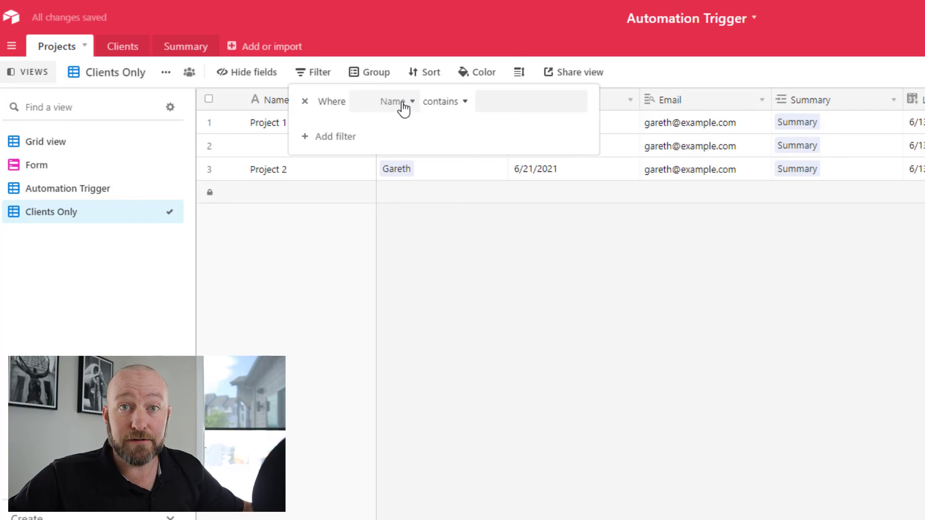
{"action": "left_click", "coordinate": [404, 107]}
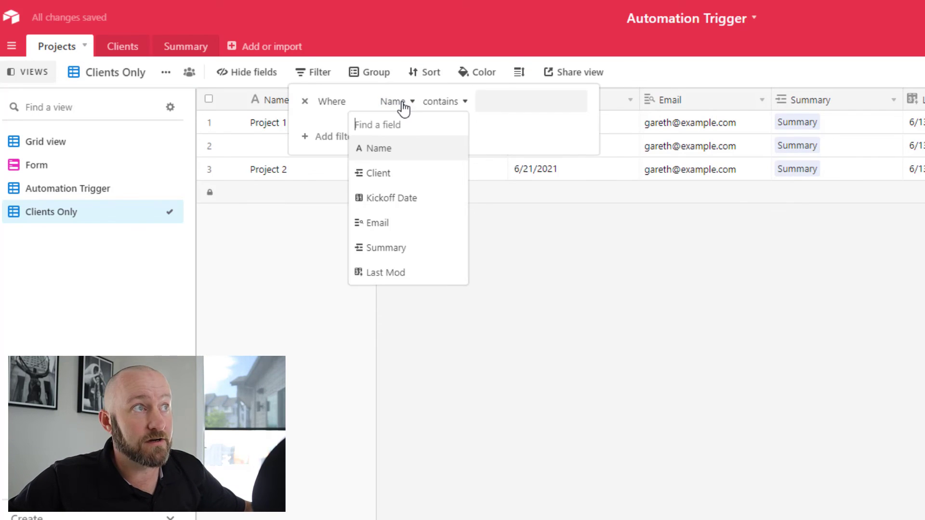
{"action": "left_click", "coordinate": [399, 174]}
{"action": "left_click", "coordinate": [447, 113]}
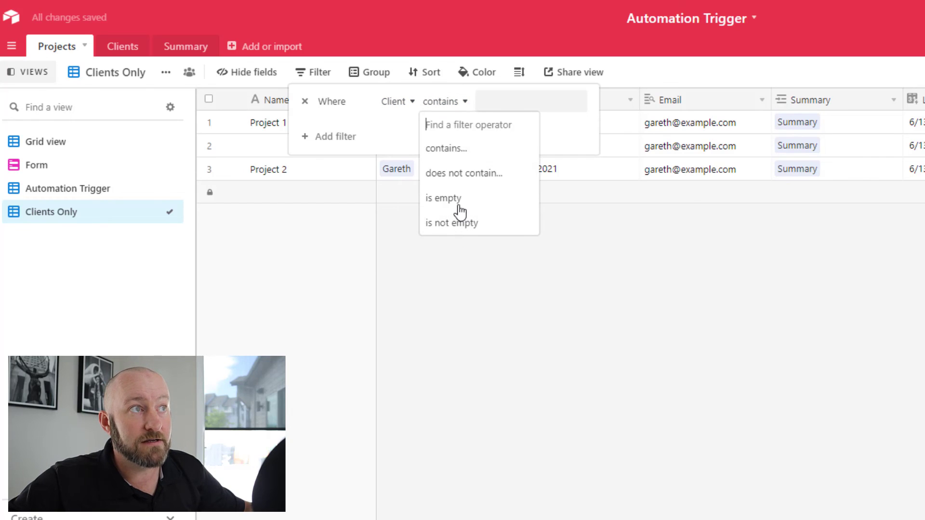
{"action": "left_click", "coordinate": [462, 224]}
Step: Set the Zapier trigger's Limit To View option to the Clients Only view
{"action": "left_click", "coordinate": [600, 336]}
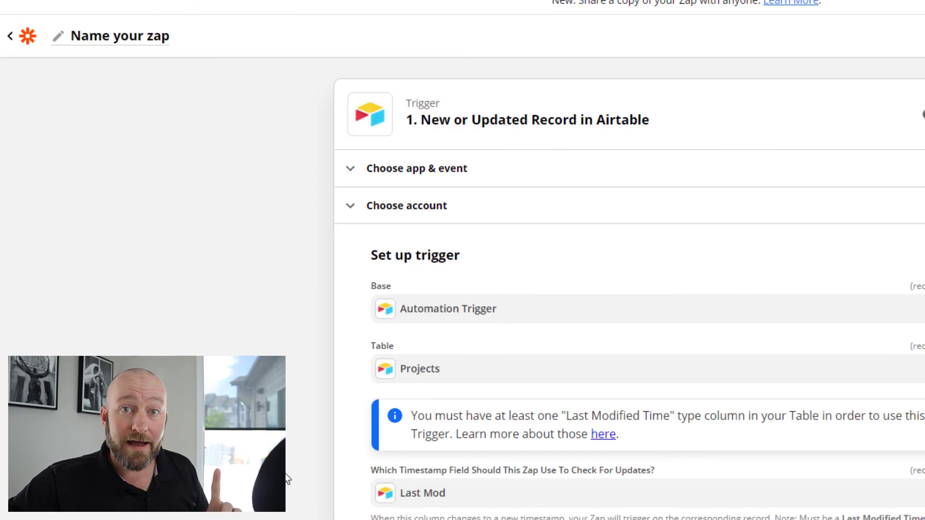
{"action": "scroll", "coordinate": [432, 371], "scroll_direction": "down", "scroll_amount": 5}
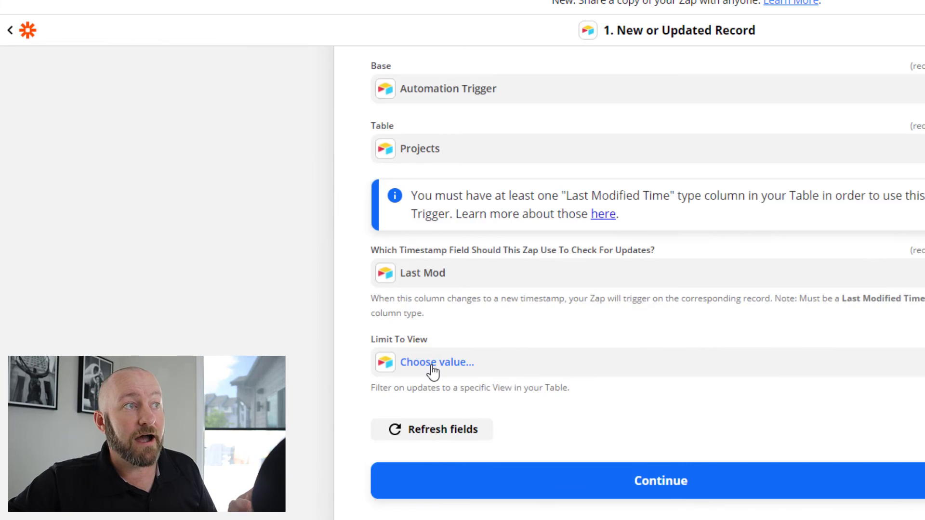
{"action": "left_click", "coordinate": [432, 344]}
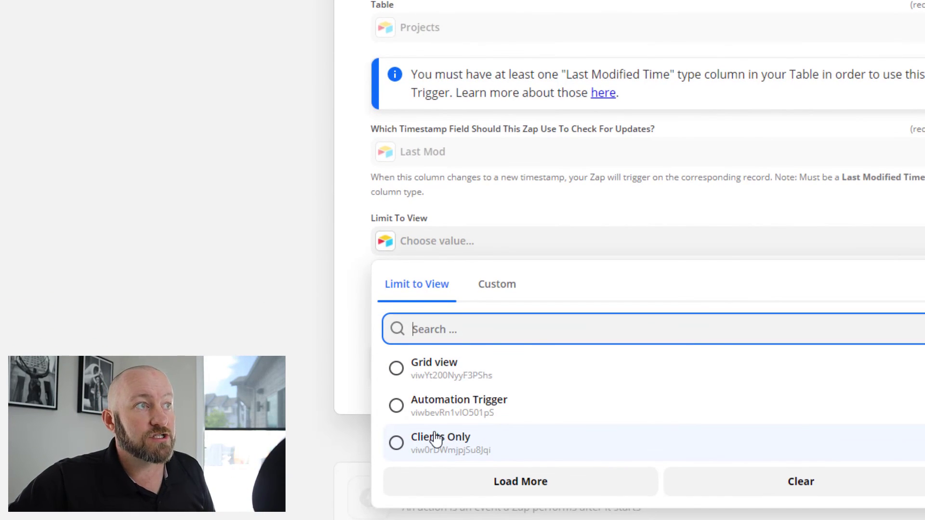
{"action": "left_click", "coordinate": [436, 439]}
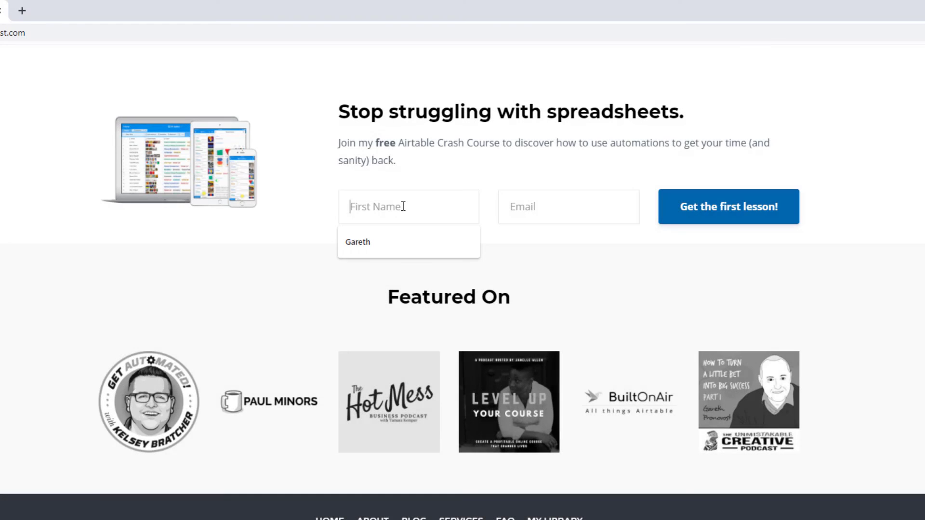
Step: Fill the signup form's first name and email fields, accepting the suggested email address
{"action": "type", "text": "Gareth"}
{"action": "key", "text": "Tab"}
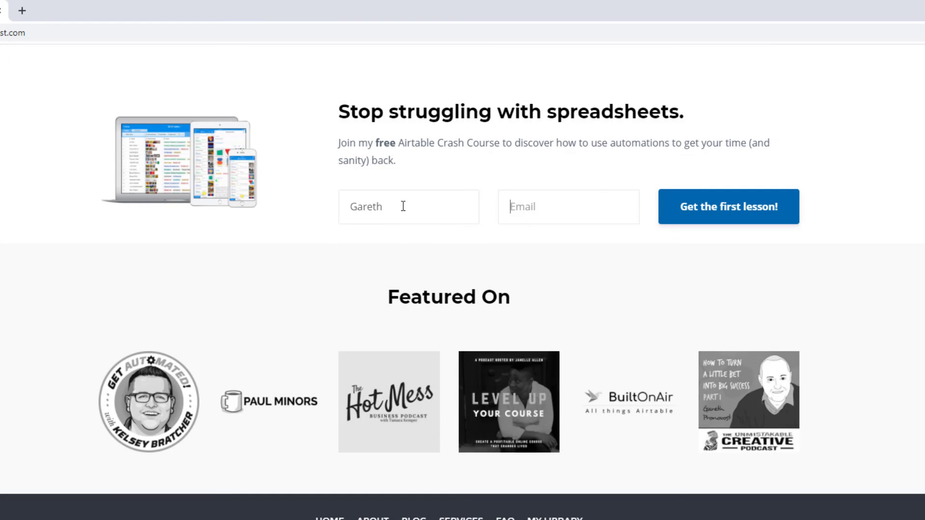
{"action": "type", "text": "garet"}
{"action": "key", "text": "Down"}
{"action": "key", "text": "Return"}
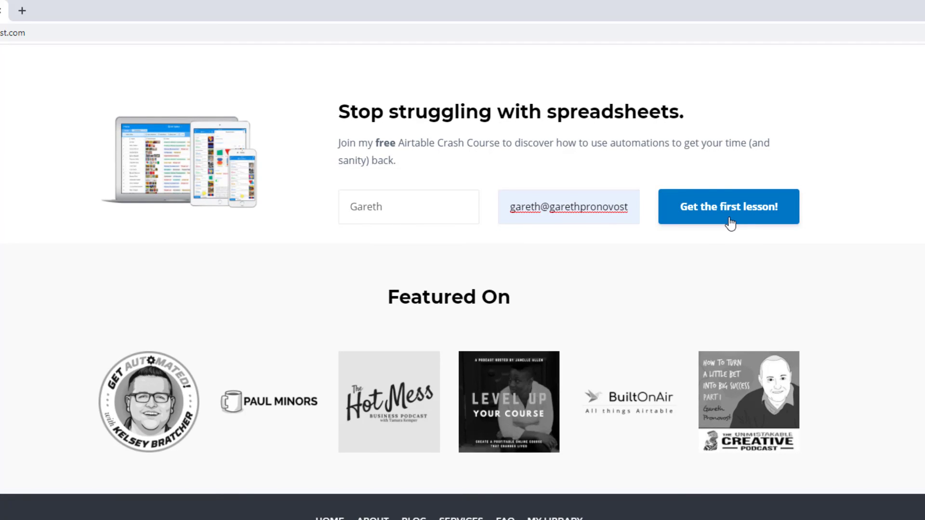
Step: Go to the Services page and scroll down to the three consulting option cards
{"action": "scroll", "coordinate": [731, 224], "scroll_direction": "up", "scroll_amount": 20}
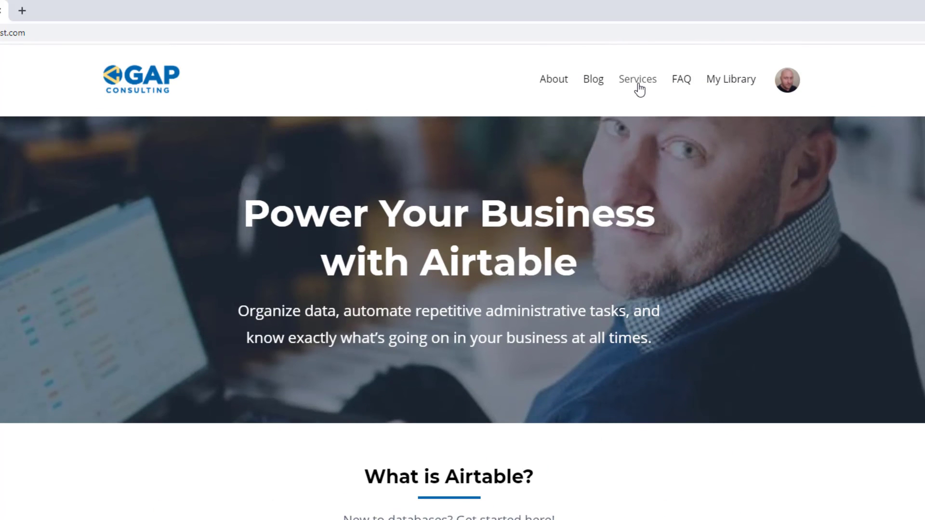
{"action": "left_click", "coordinate": [637, 79]}
{"action": "scroll", "coordinate": [342, 322], "scroll_direction": "down", "scroll_amount": 2}
{"action": "scroll", "coordinate": [342, 322], "scroll_direction": "down", "scroll_amount": 8}
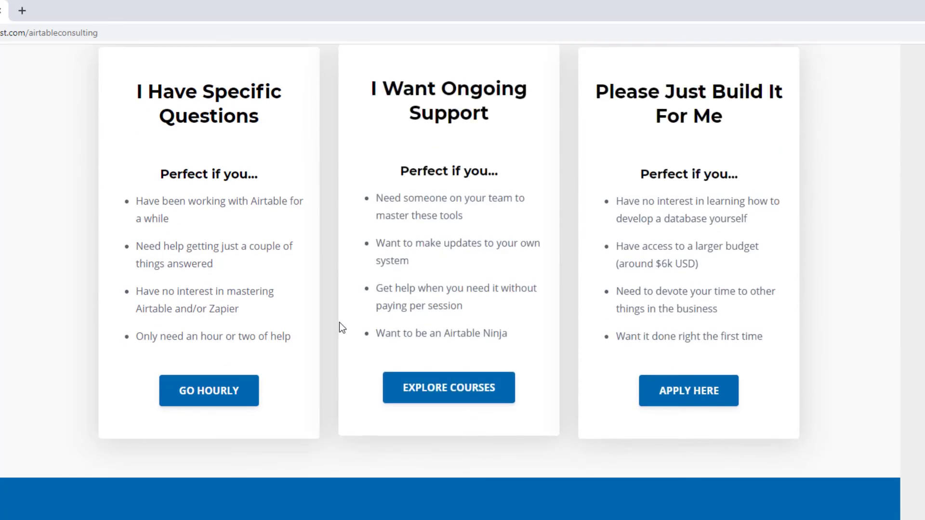